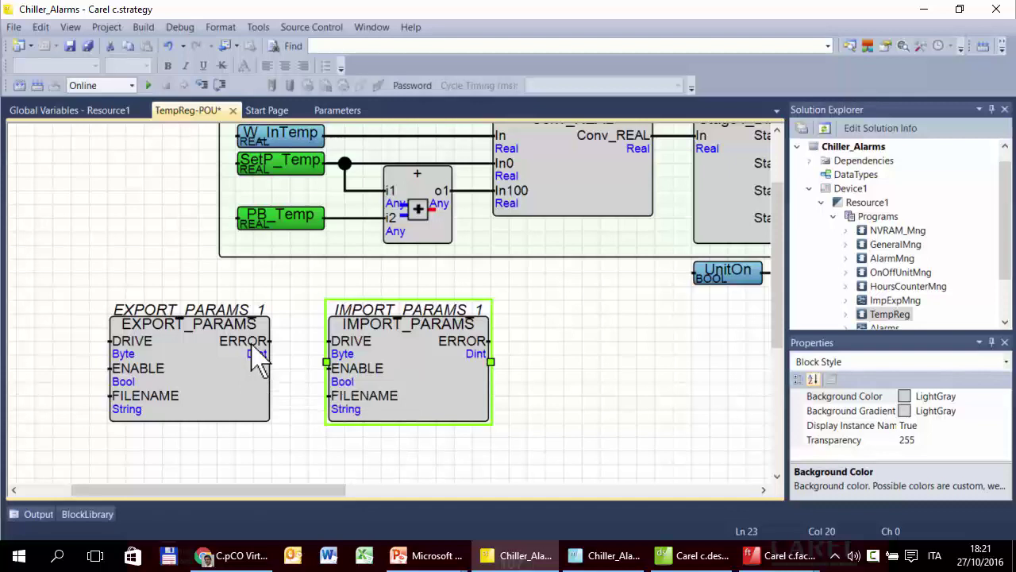
- Delete the EXPORT_PARAMS and IMPORT_PARAMS blocks from the TempReg program diagram
left_click(254, 348)
key("Delete")
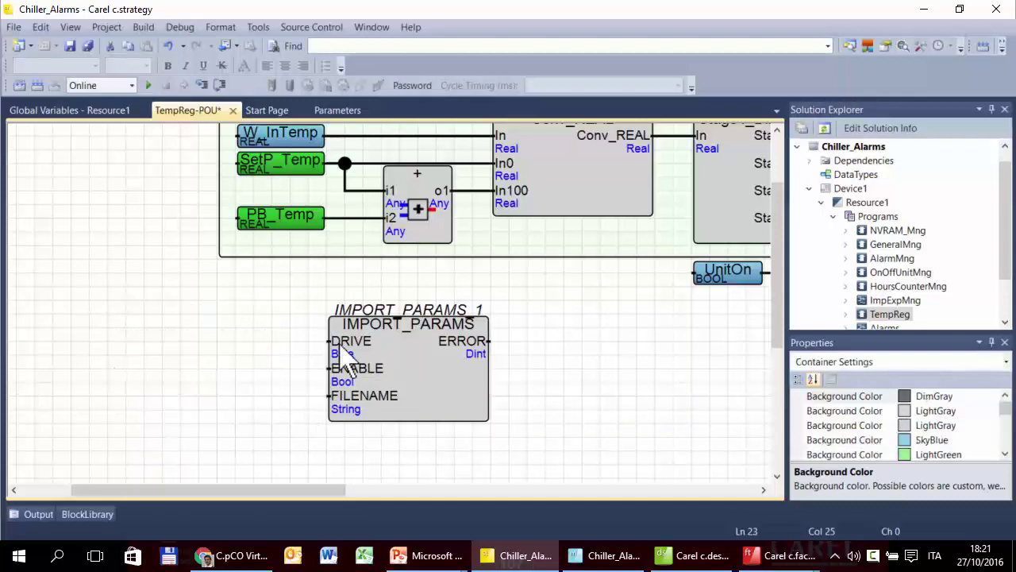
left_click(341, 346)
key("Delete")
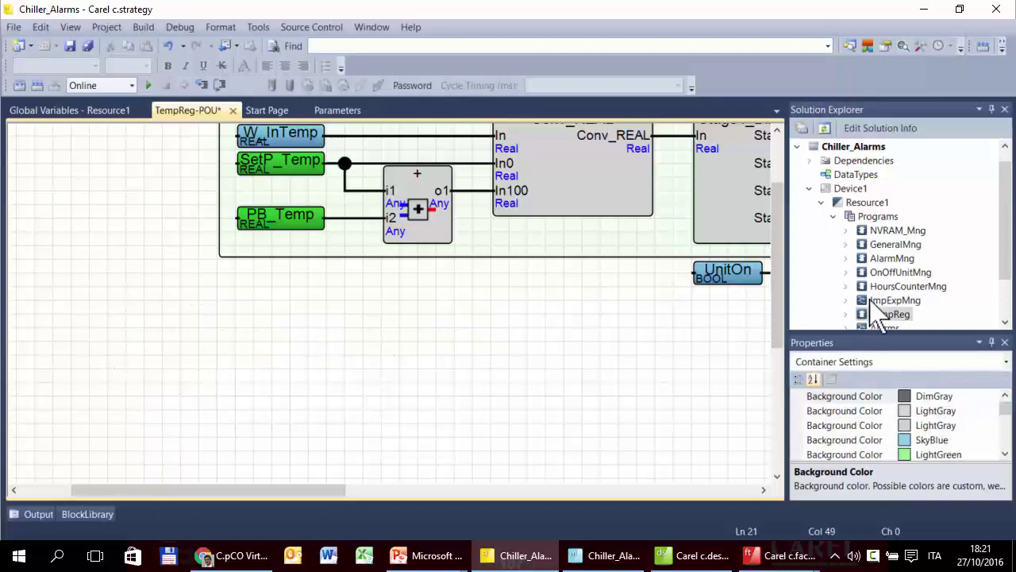
- Open the ImpExpMng program and examine the arguments of the ExpParams call, including the drive type and file name string
left_click(881, 300)
double_click(881, 300)
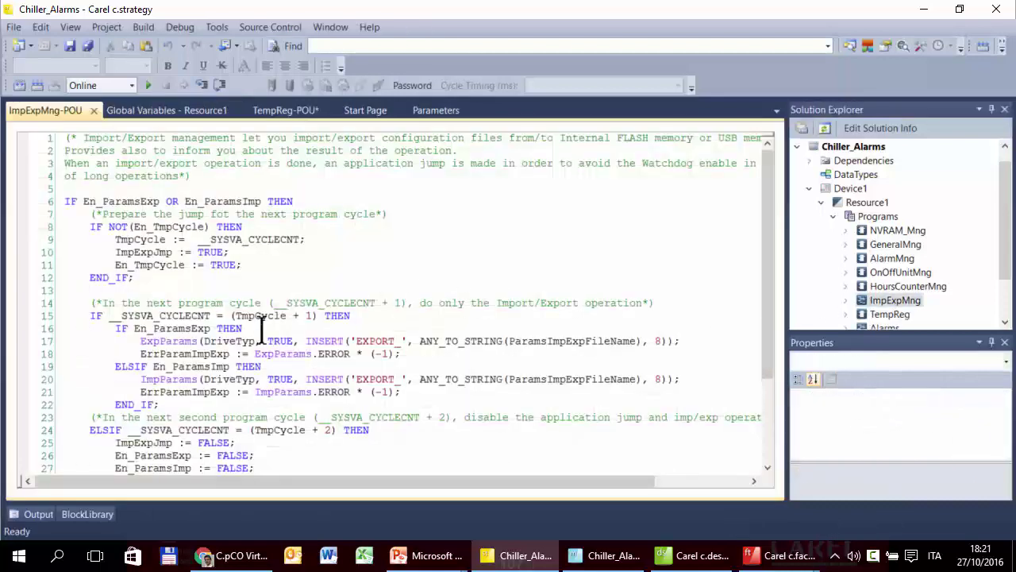
left_click(158, 344)
double_click(150, 340)
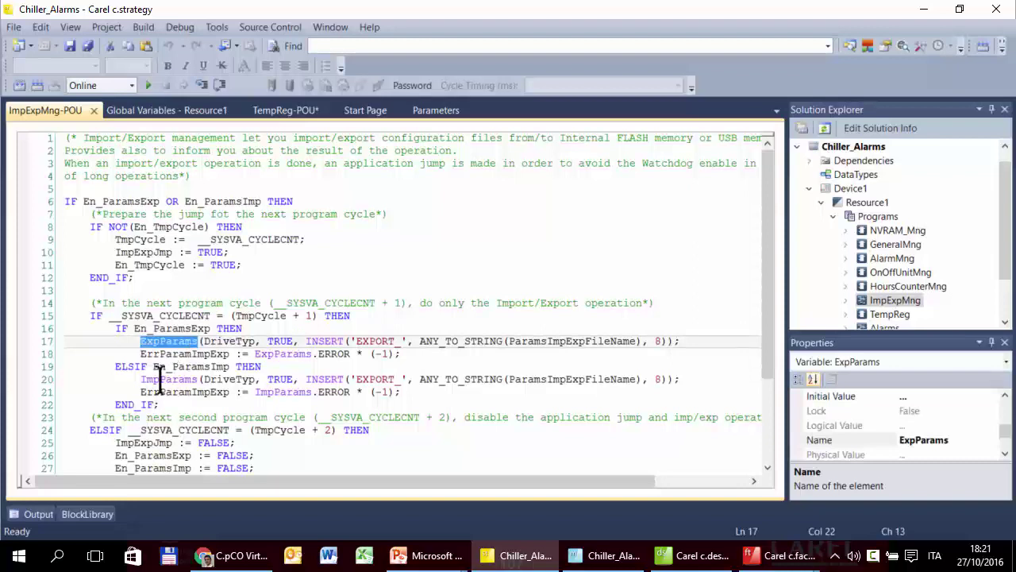
left_click(230, 340)
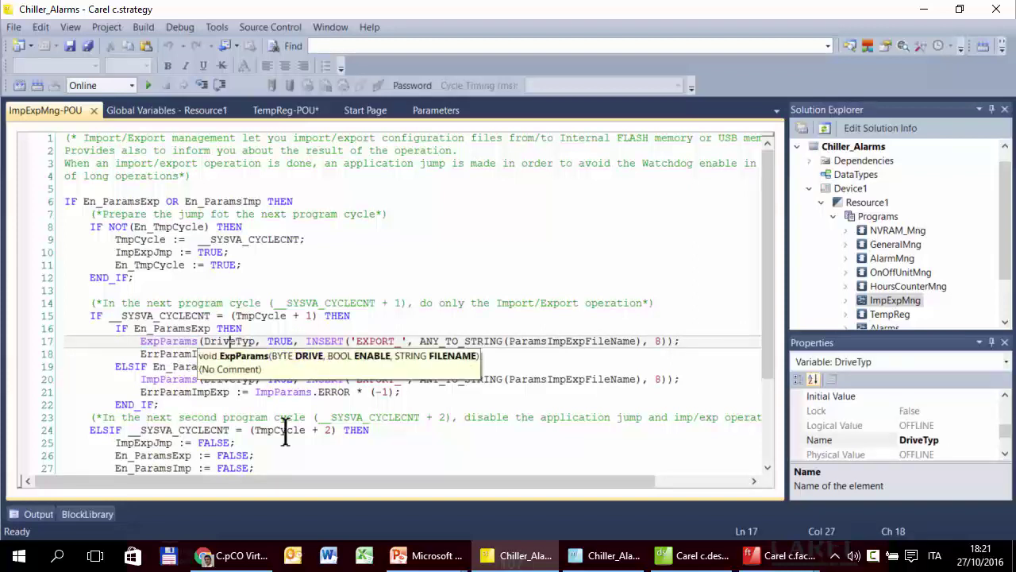
left_click(357, 340)
left_click_drag(366, 333, 636, 341)
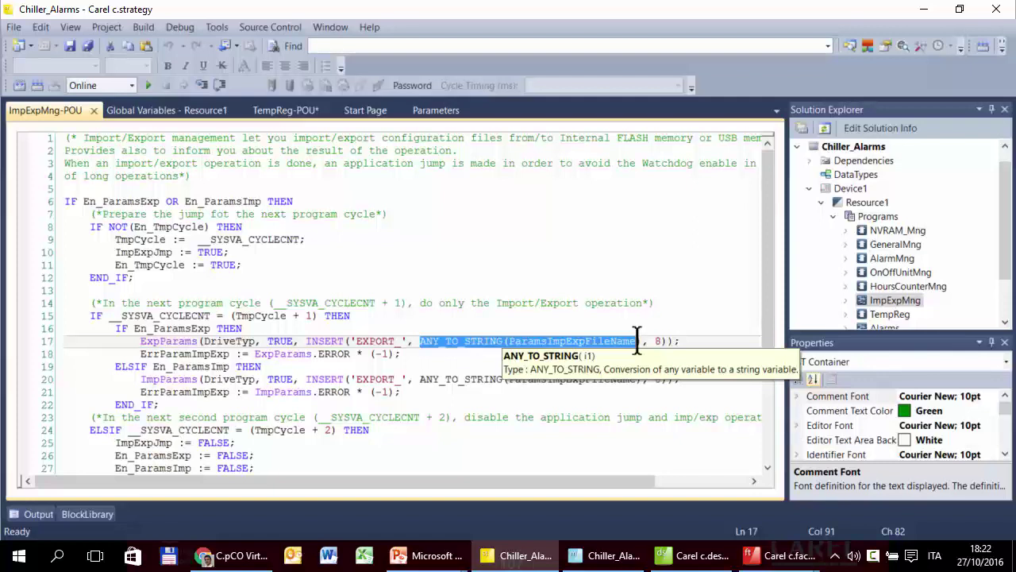
- Switch to the C.pCO Virtual Display in the browser and set the Setpoint to 12.5 on the Set screen
left_click(225, 560)
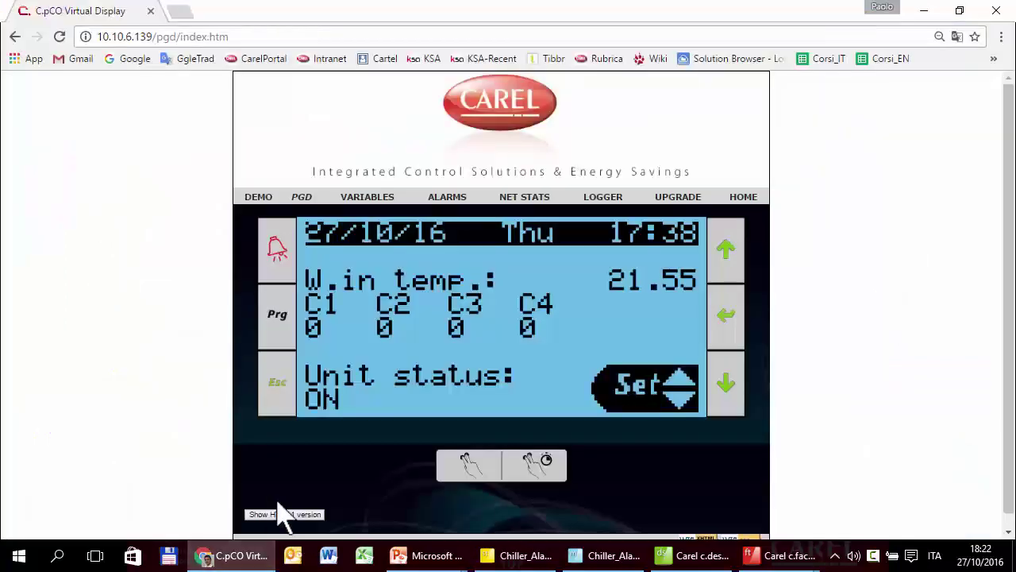
left_click(693, 366)
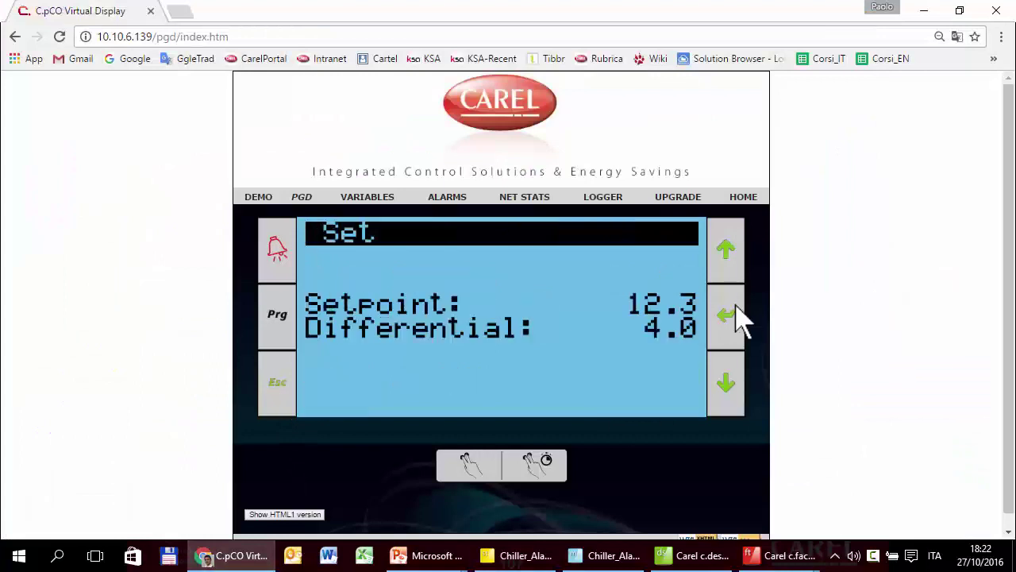
left_click(724, 317)
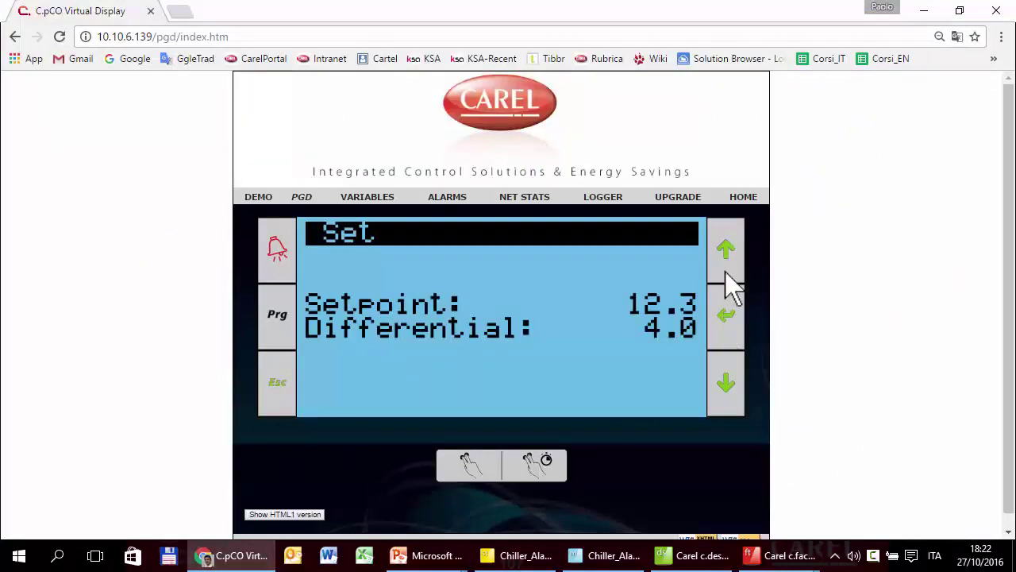
left_click(725, 279)
left_click(726, 279)
left_click(726, 386)
left_click(725, 386)
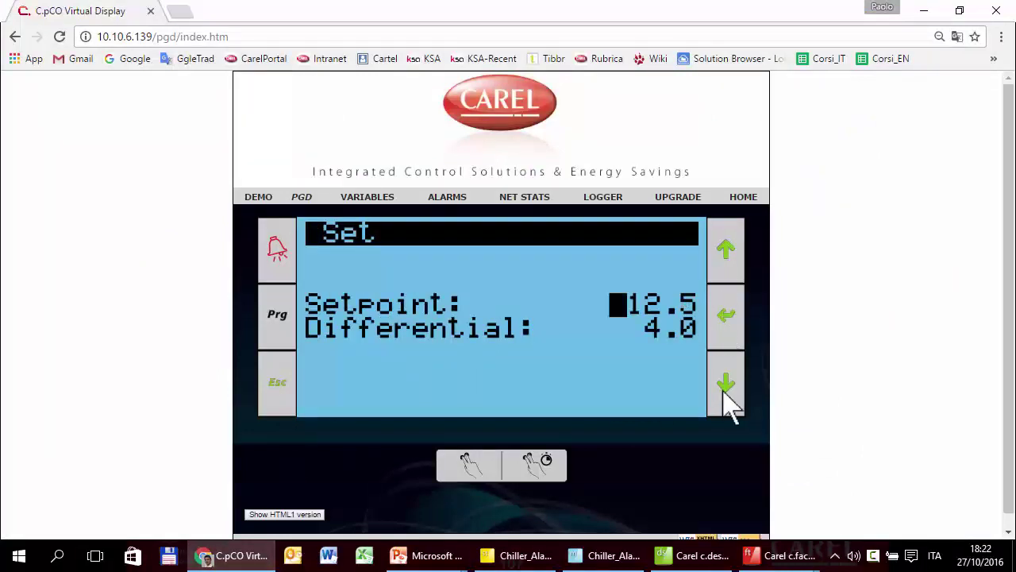
- Set the Differential to 5.0 and confirm the value
left_click(726, 317)
left_click(737, 276)
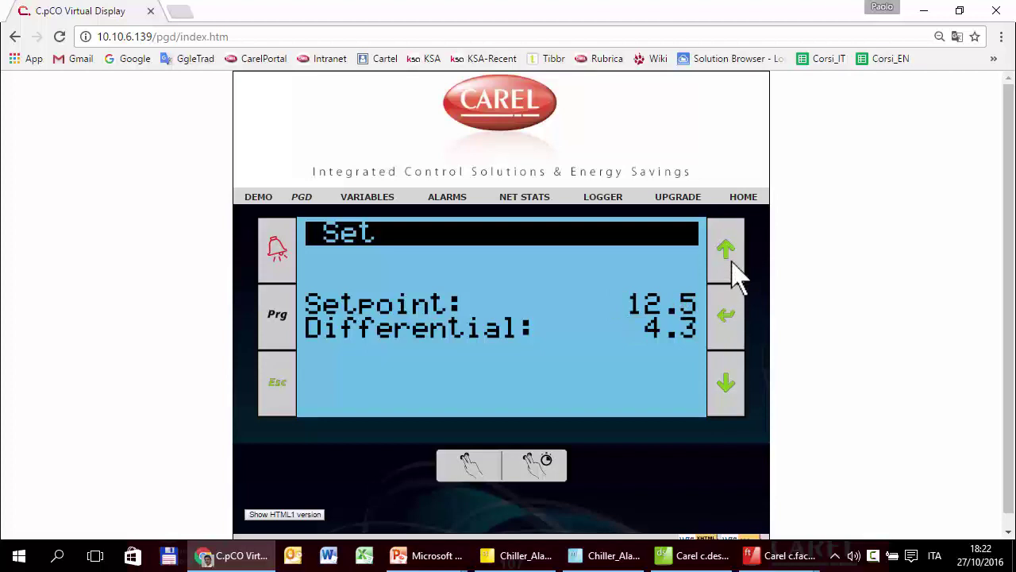
left_click(736, 276)
left_click(732, 273)
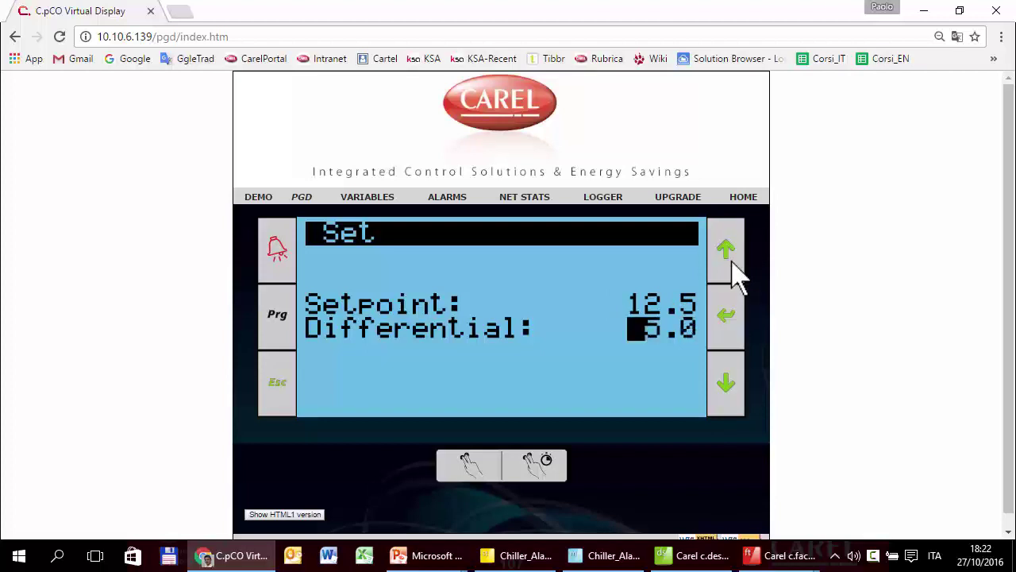
left_click(726, 316)
left_click(721, 327)
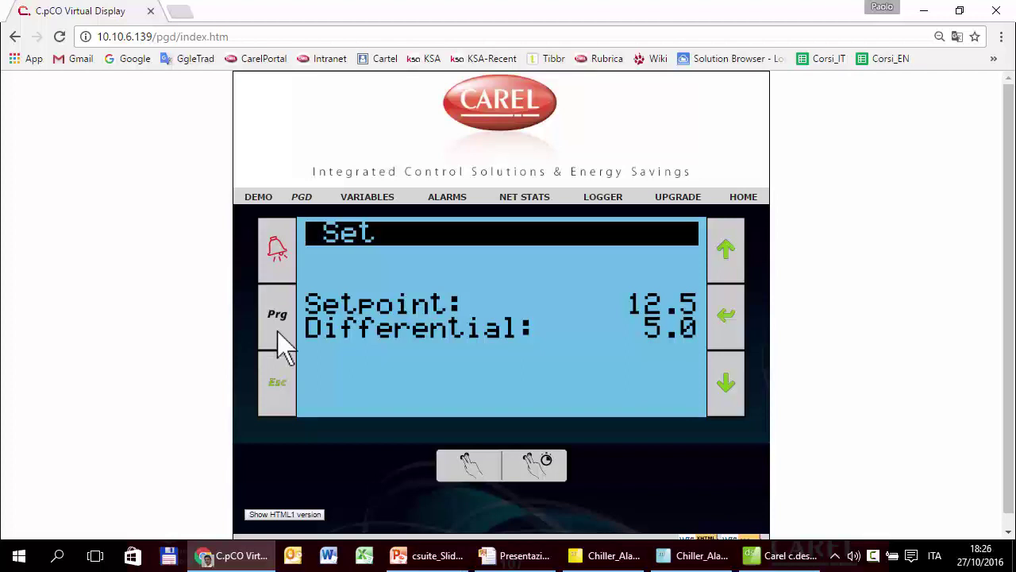
- Open the parameter import/export page under Unit Config and choose EXPORT as the operation
left_click(277, 333)
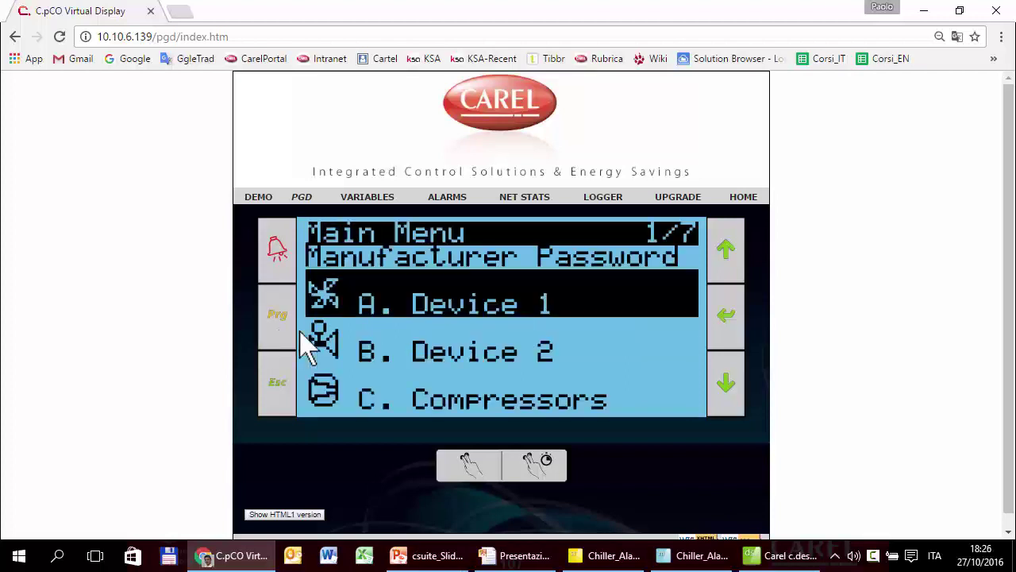
left_click(727, 387)
left_click(728, 387)
left_click(727, 387)
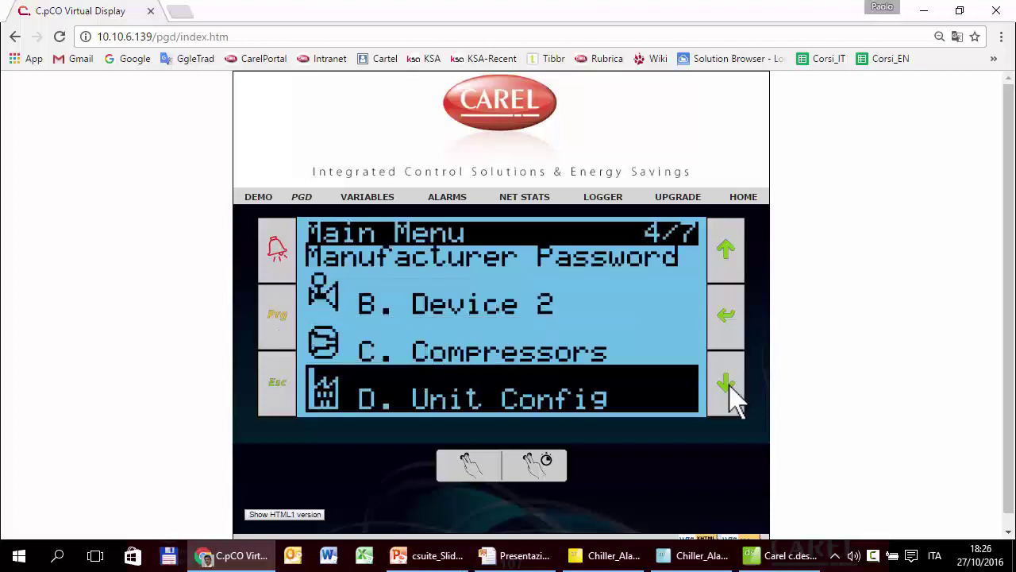
left_click(737, 340)
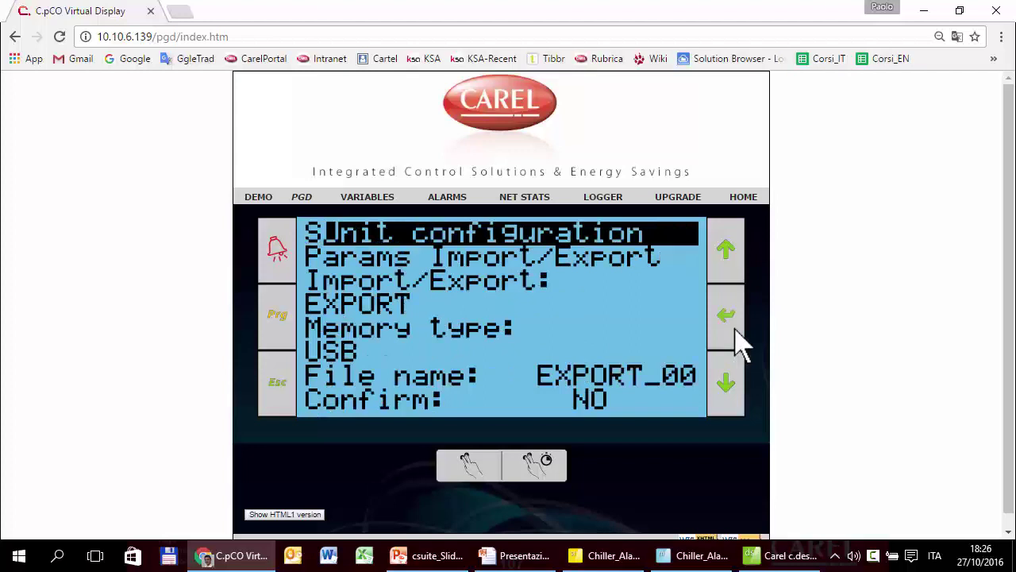
left_click(732, 259)
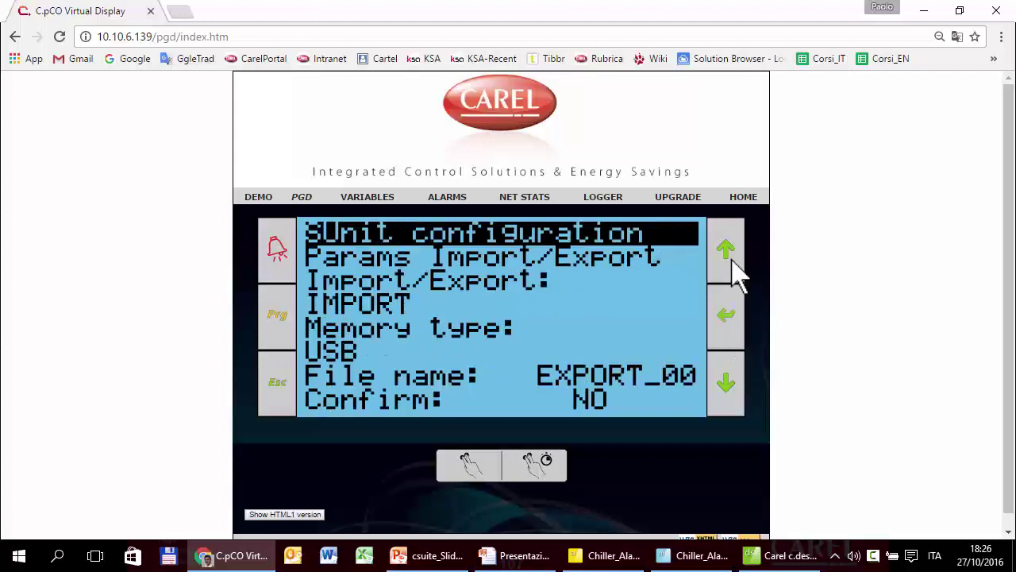
left_click(732, 258)
left_click(731, 317)
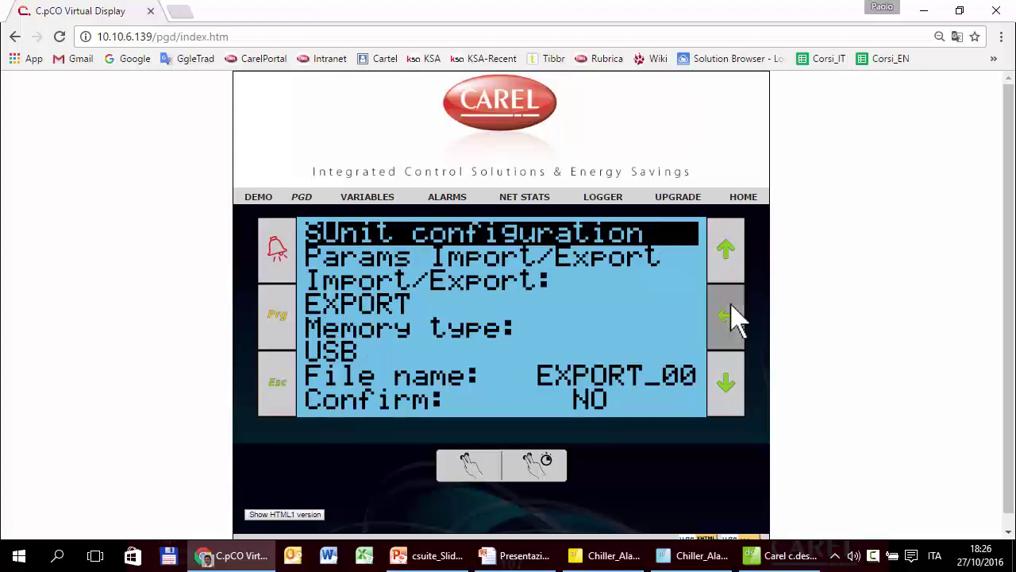
- Choose USB as the export memory type and set the file name to EXPORT_05
left_click(735, 266)
left_click(735, 267)
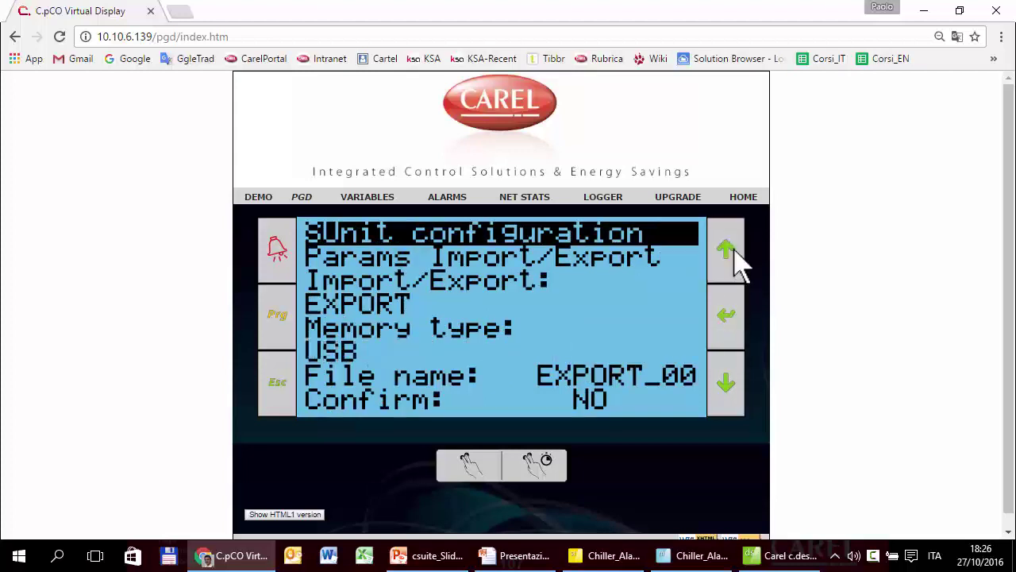
left_click(735, 267)
left_click(735, 266)
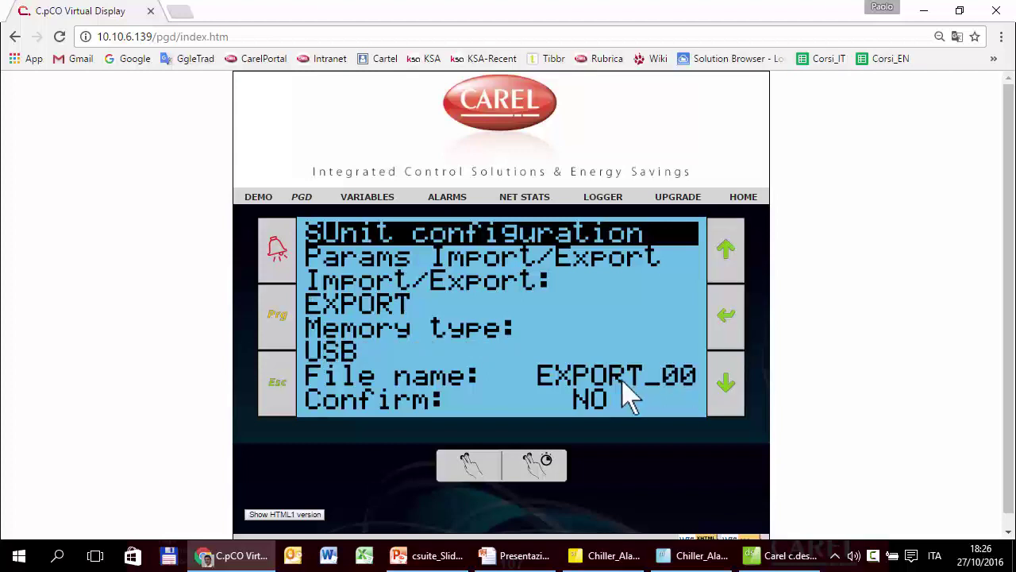
left_click(719, 262)
left_click(718, 262)
left_click(718, 262)
left_click(719, 262)
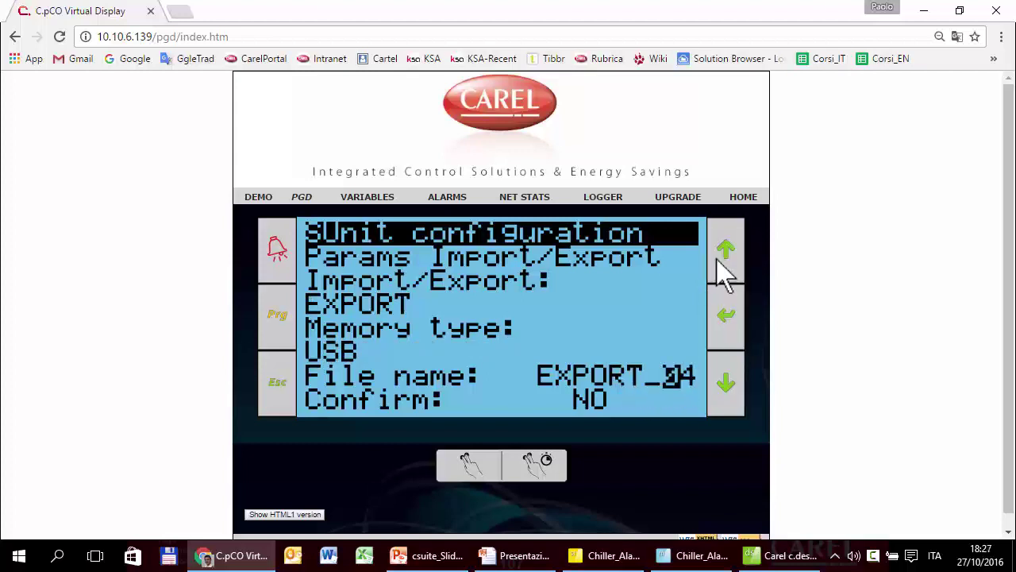
left_click(718, 262)
left_click(728, 335)
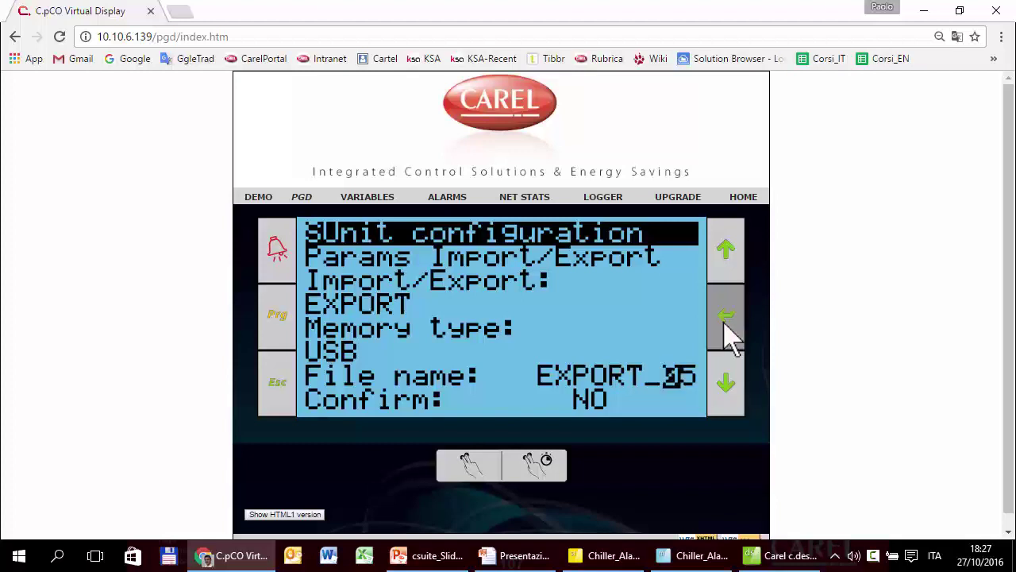
- Try to run the parameter export by setting Confirm to YES, and return to the main screen
left_click(723, 278)
left_click(718, 316)
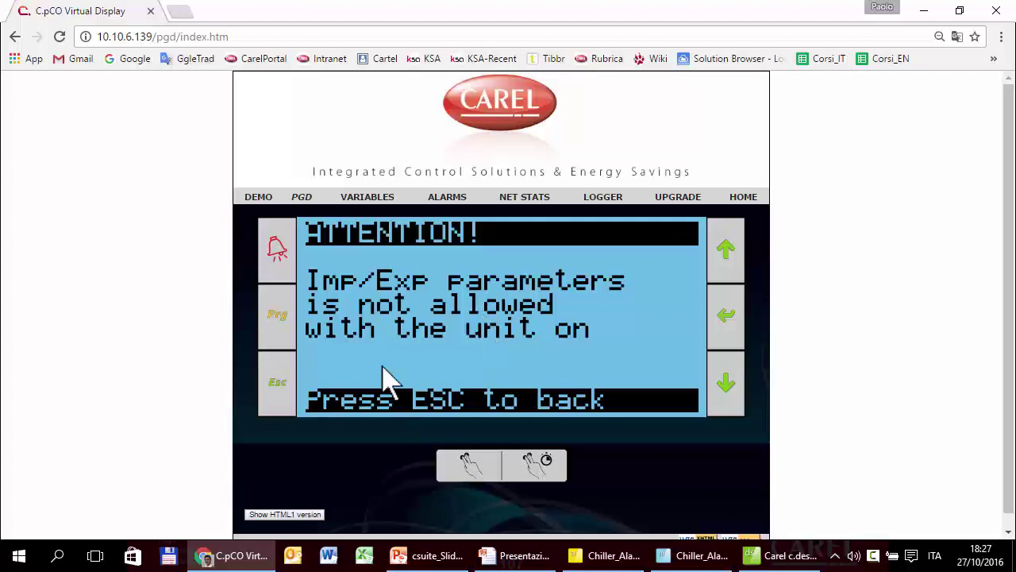
left_click(280, 387)
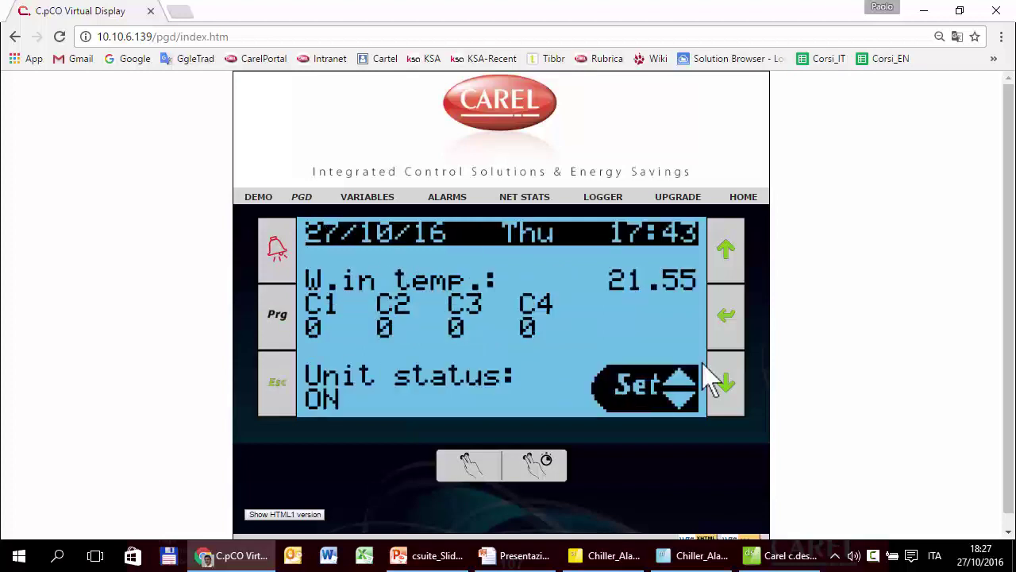
- Go to the unit on/off setting from the main screen and switch the unit off
left_click(726, 390)
left_click(724, 393)
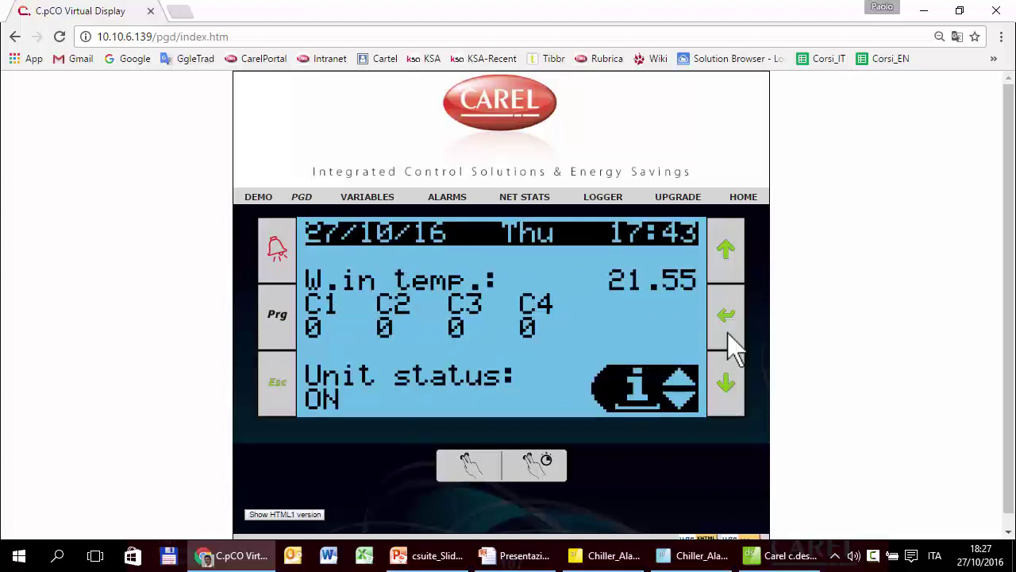
left_click(732, 278)
left_click(737, 327)
left_click(733, 269)
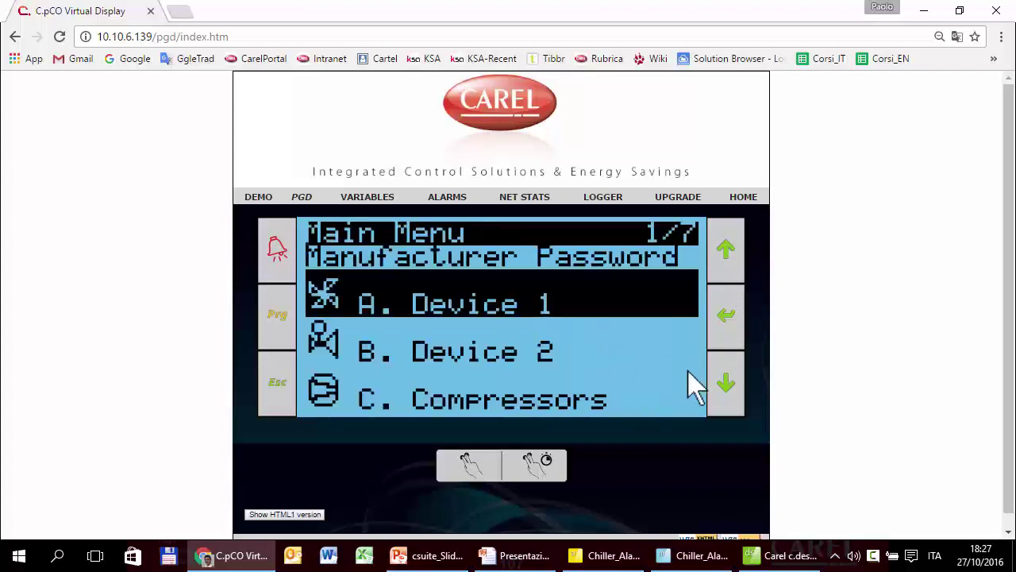
- Try to export the parameters to USB as EXPORT_05 from Unit Config, confirming with YES, and close the result message
left_click(724, 389)
left_click(724, 389)
left_click(724, 389)
left_click(726, 340)
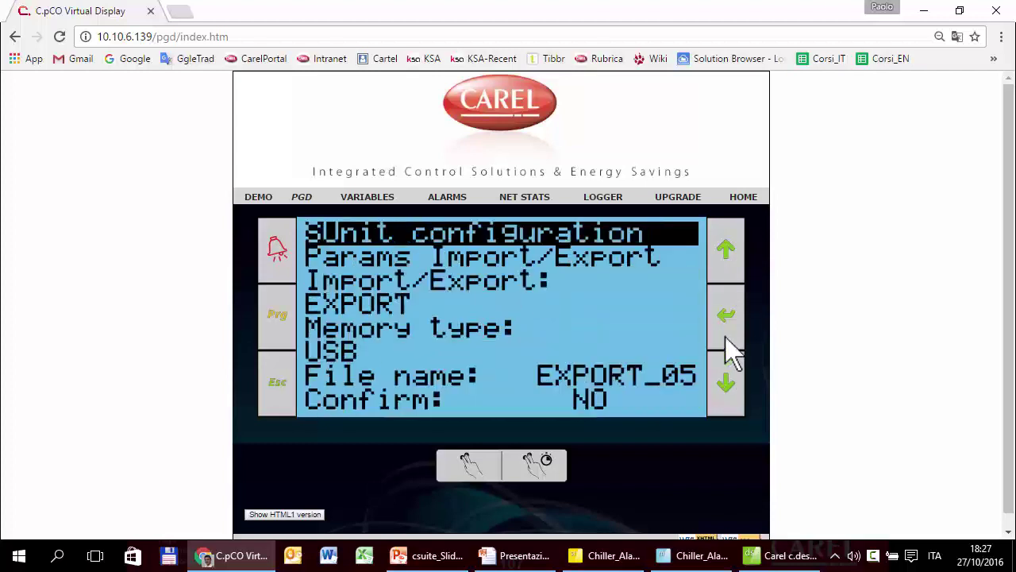
left_click(731, 346)
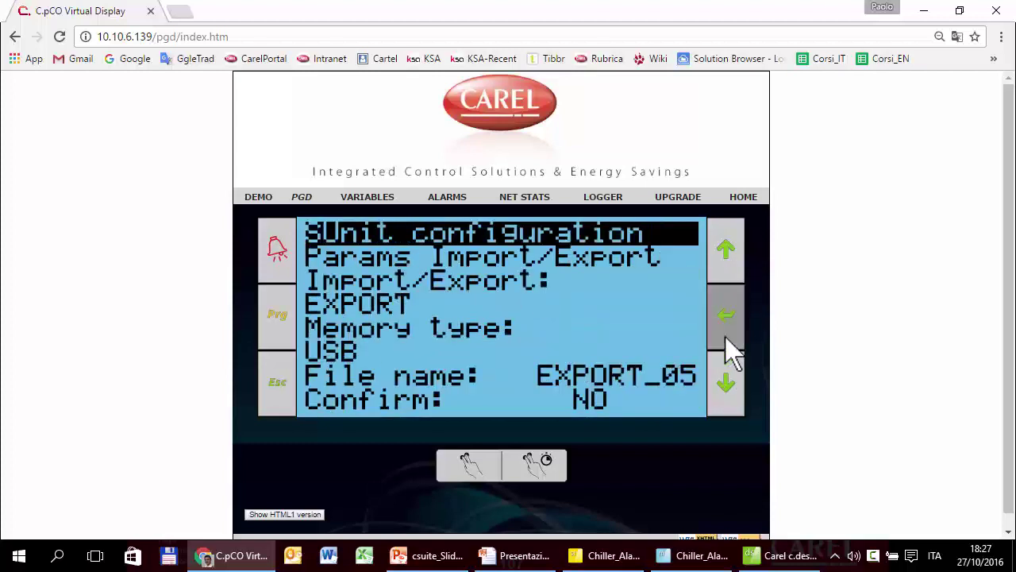
left_click(731, 272)
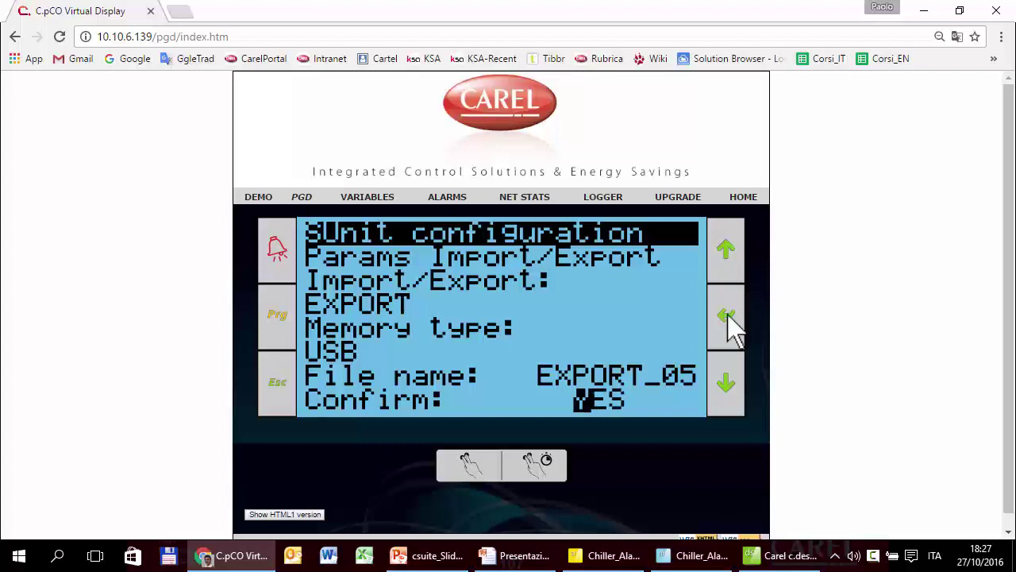
left_click(729, 314)
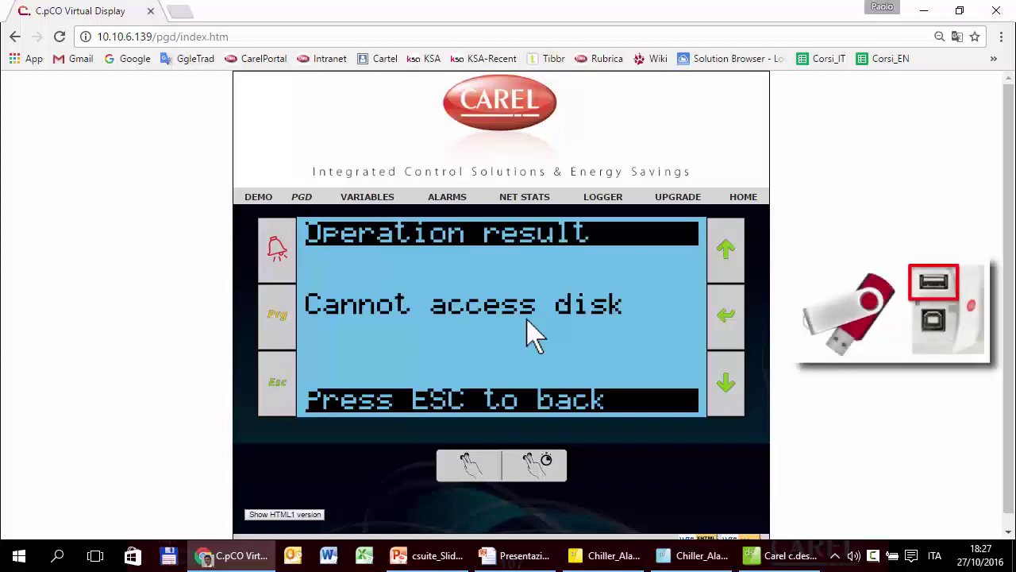
left_click(277, 383)
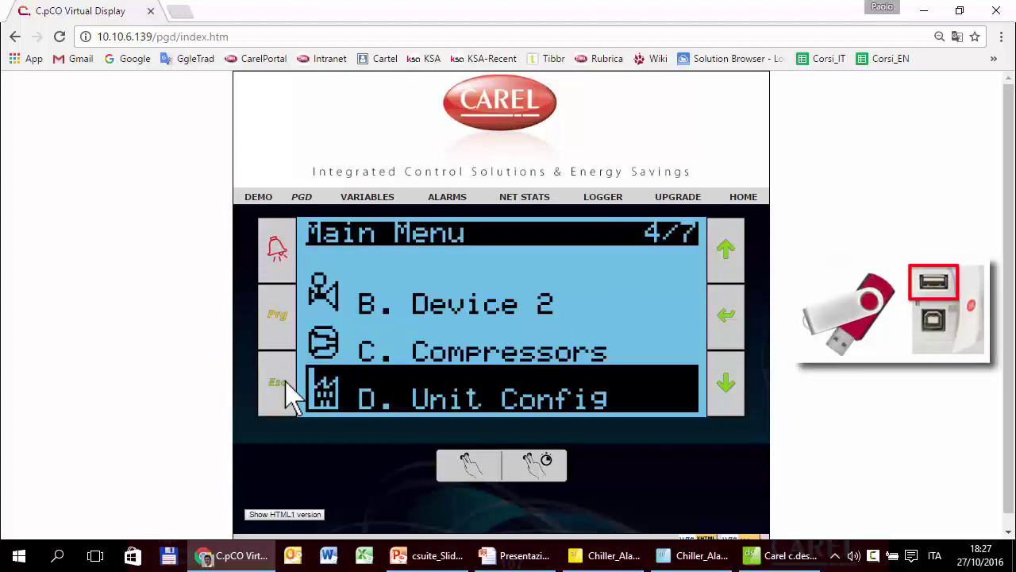
- Run the USB export of EXPORT_05 again from Unit Config, setting Confirm to YES, and return to the main menu
left_click(726, 329)
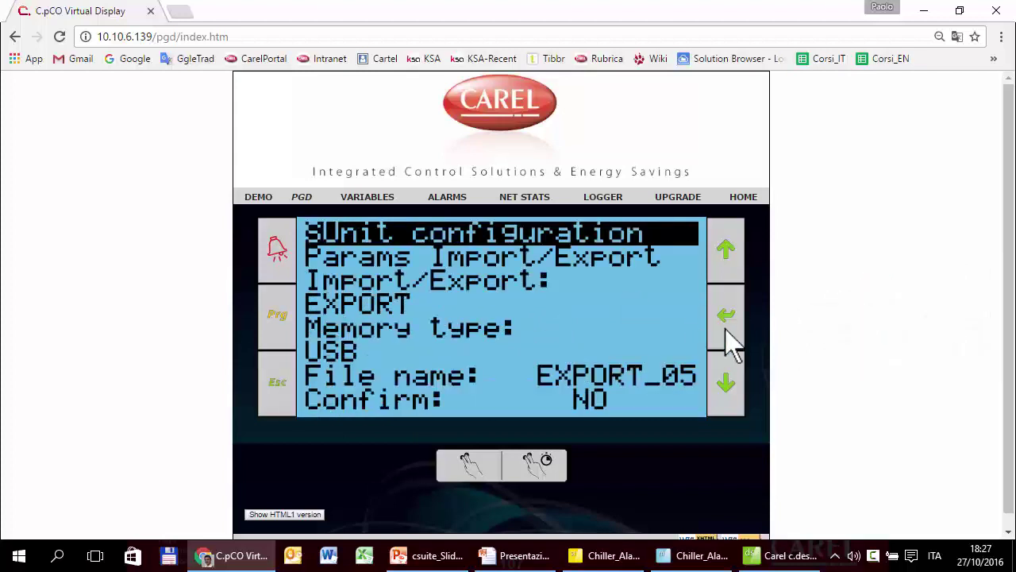
left_click(725, 329)
left_click(726, 329)
left_click(726, 328)
left_click(726, 338)
left_click(723, 258)
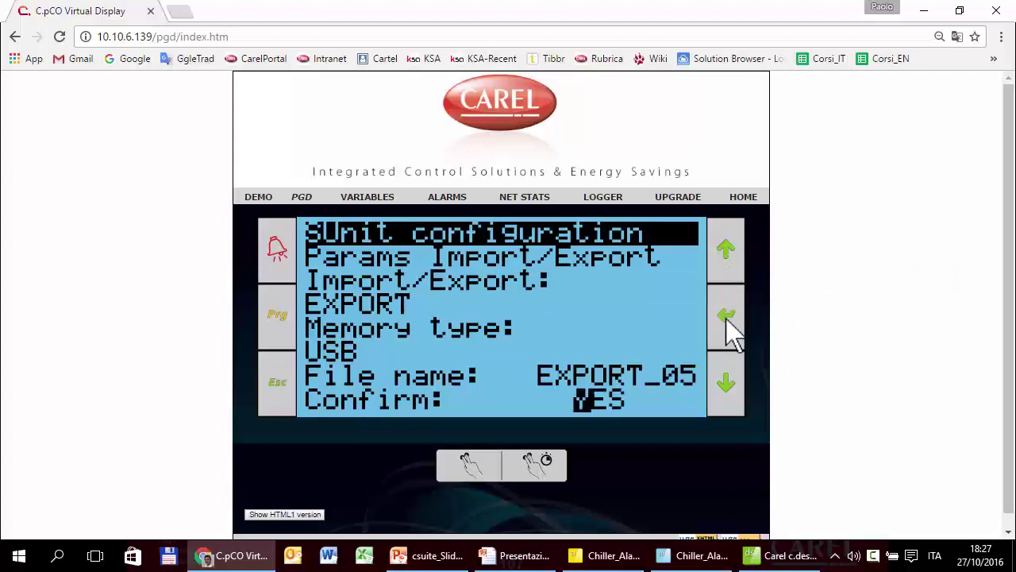
left_click(731, 332)
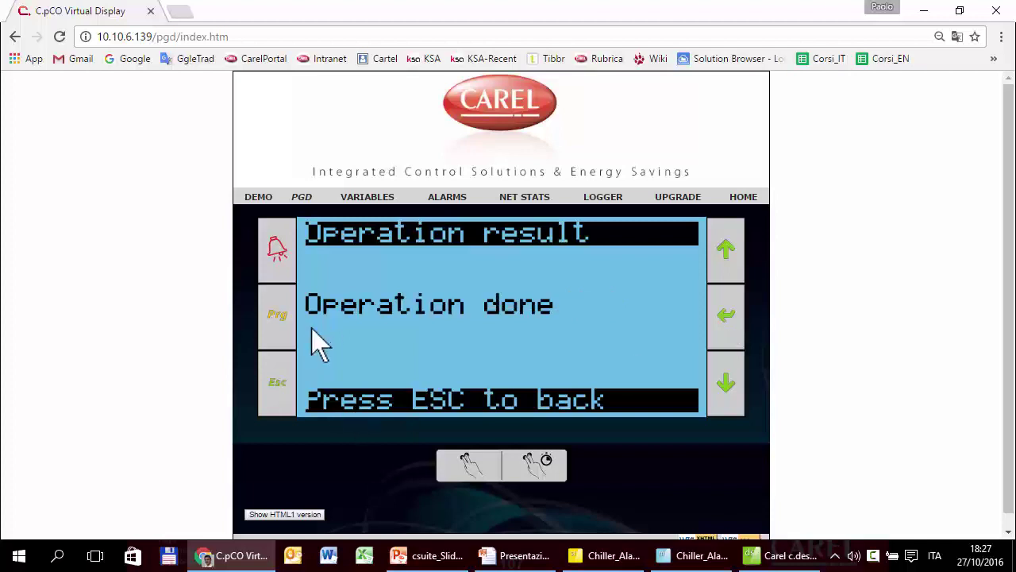
left_click(277, 383)
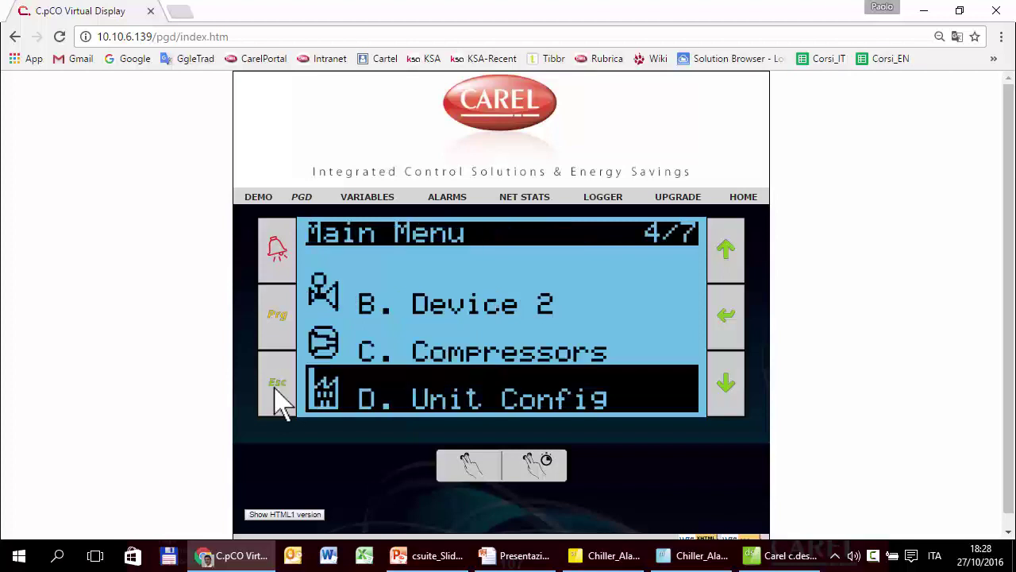
- Open EXPORT_5.txt on the CSUITE (G:) drive and examine the exported default values of PB_Temp and SetP_Temp
left_click(719, 322)
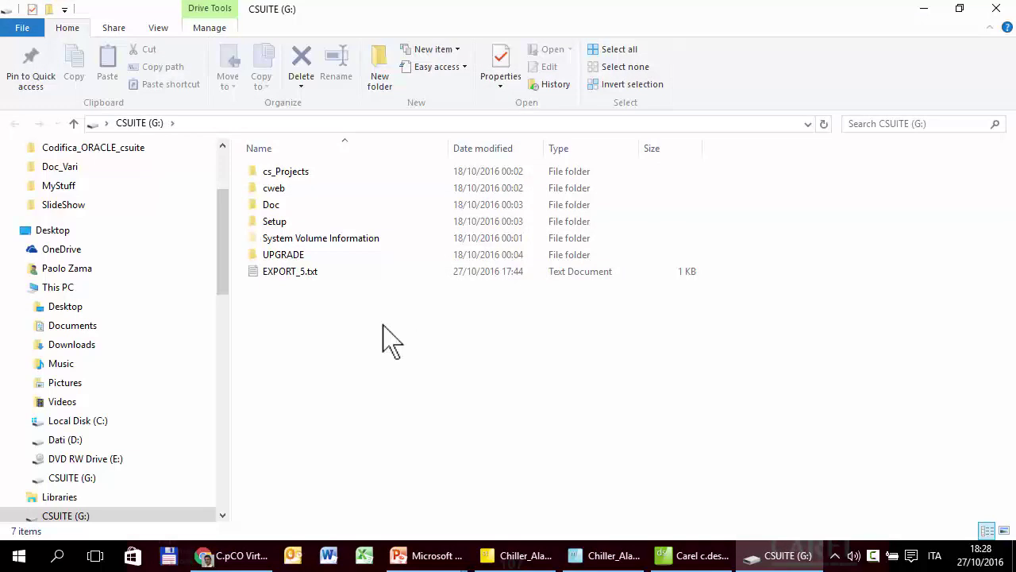
double_click(299, 276)
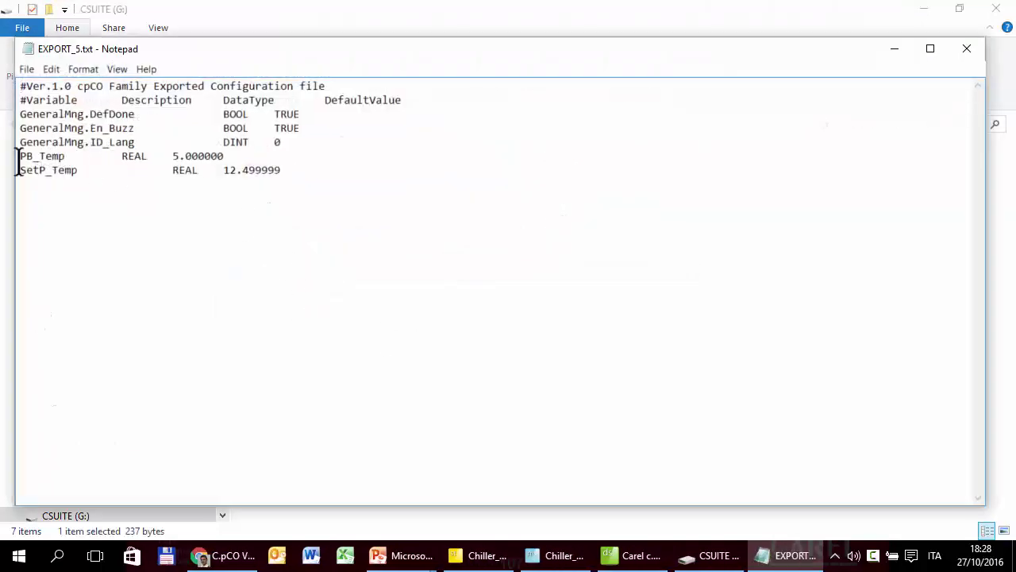
left_click(173, 156)
left_click(224, 157, "shift")
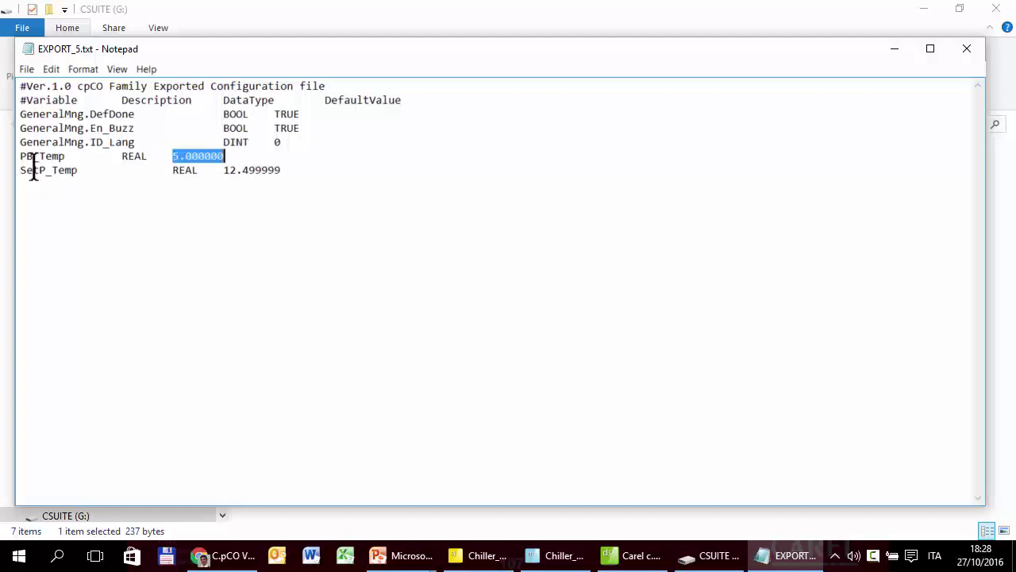
left_click(226, 175)
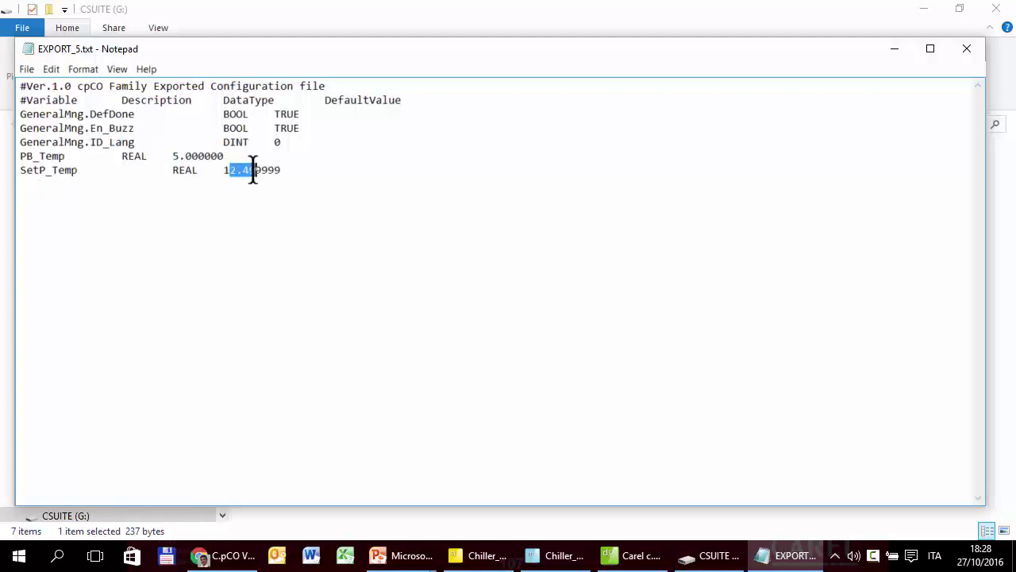
left_click_drag(225, 170, 286, 169)
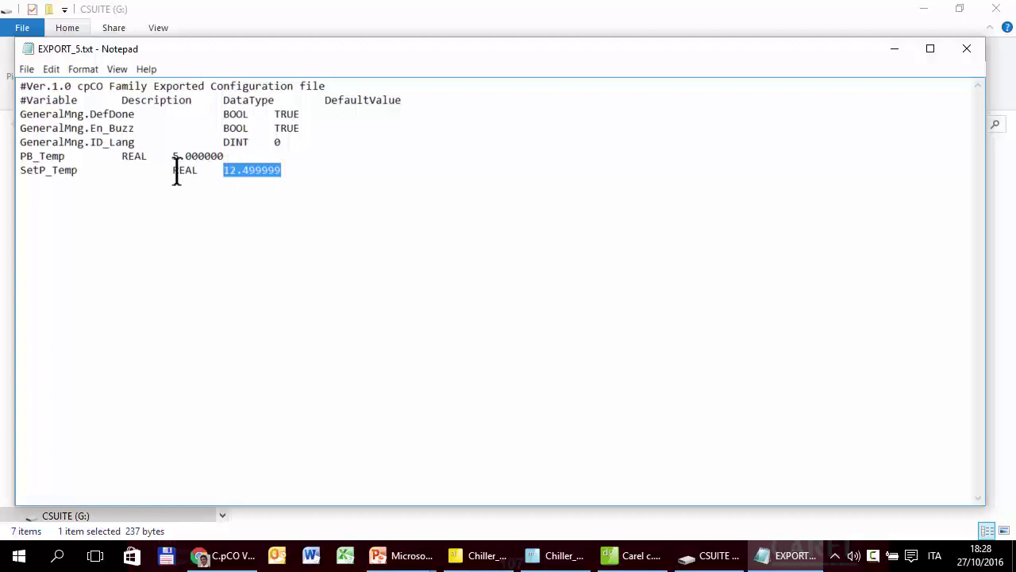
left_click(179, 170)
left_click_drag(179, 170, 192, 170)
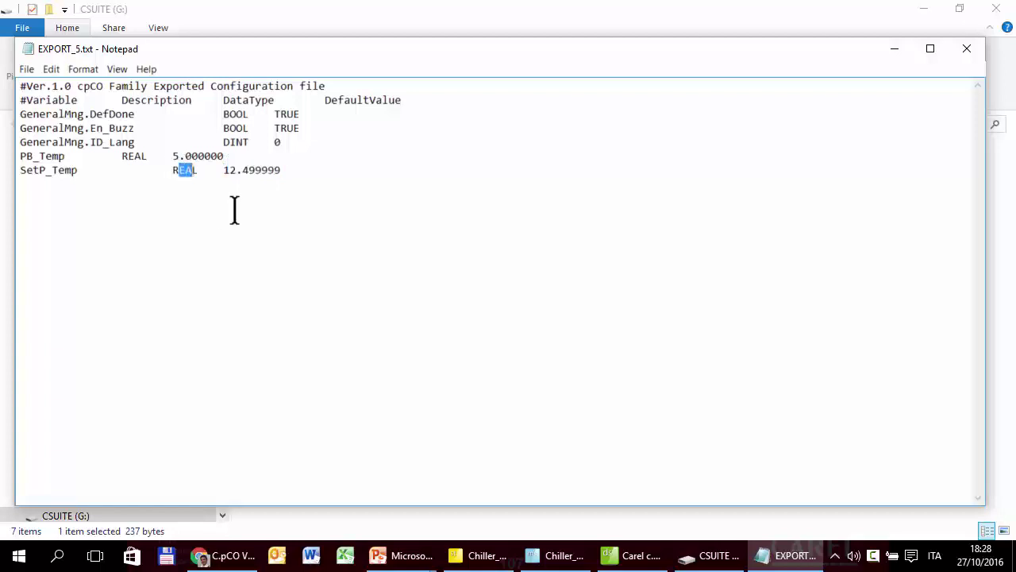
left_click(227, 182)
left_click_drag(255, 170, 223, 170)
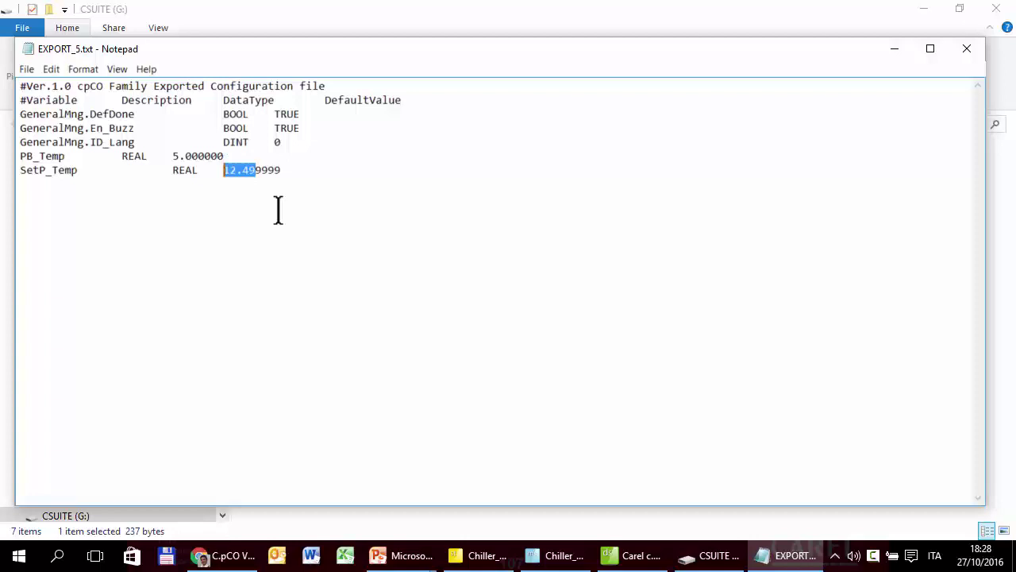
left_click(336, 256)
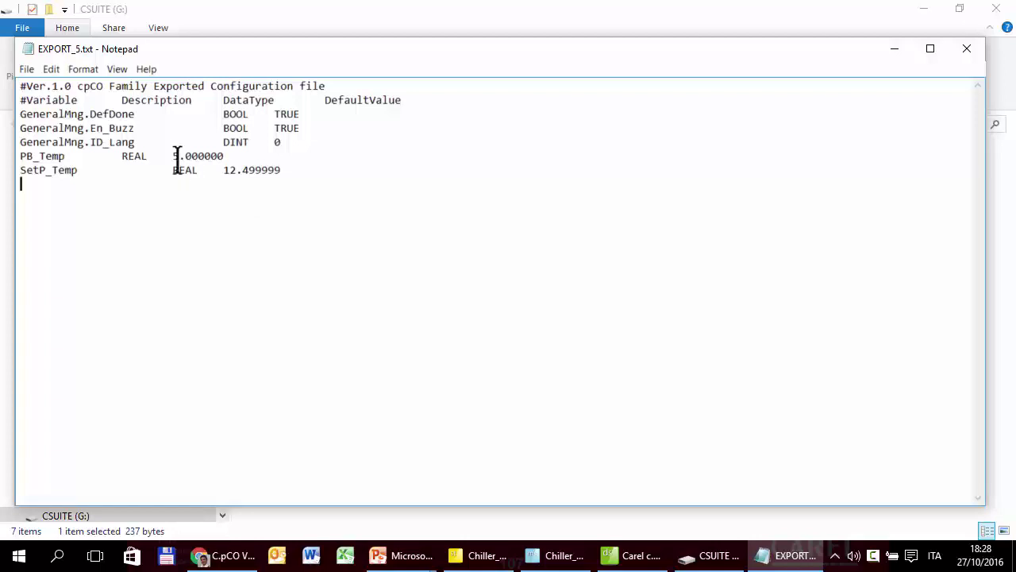
- Set PB_Temp to 2.000000 and SetP_Temp to 12.2 in EXPORT_5.txt, then close the file and save the changes
left_click_drag(173, 156, 177, 156)
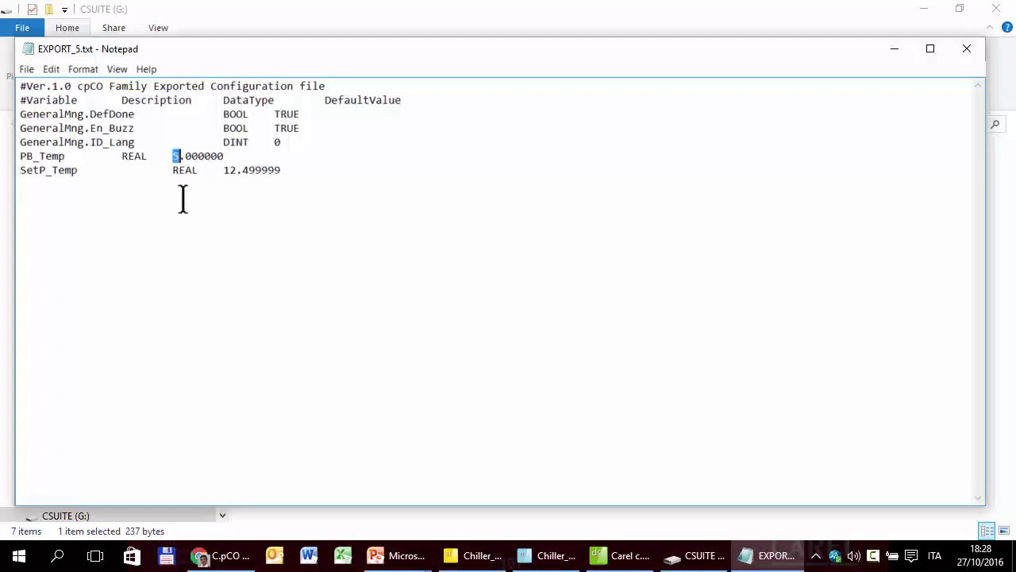
type("2")
left_click_drag(246, 173, 288, 169)
type("2")
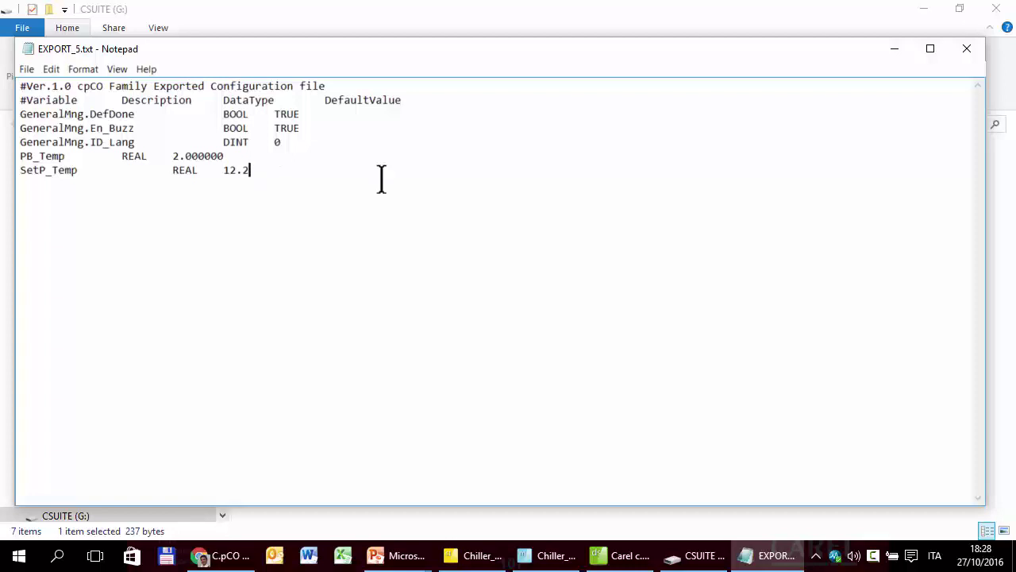
left_click(966, 49)
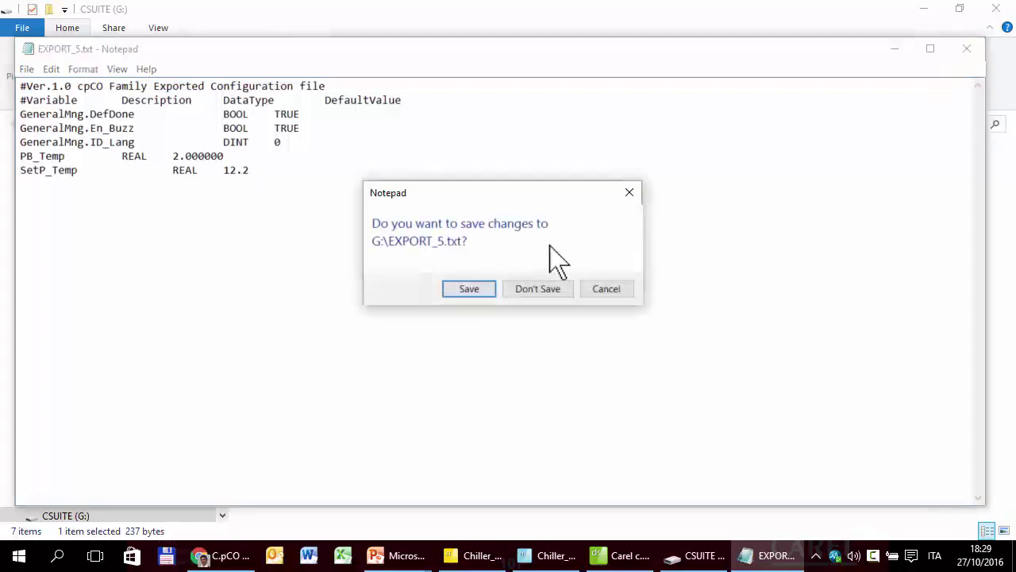
key("n")
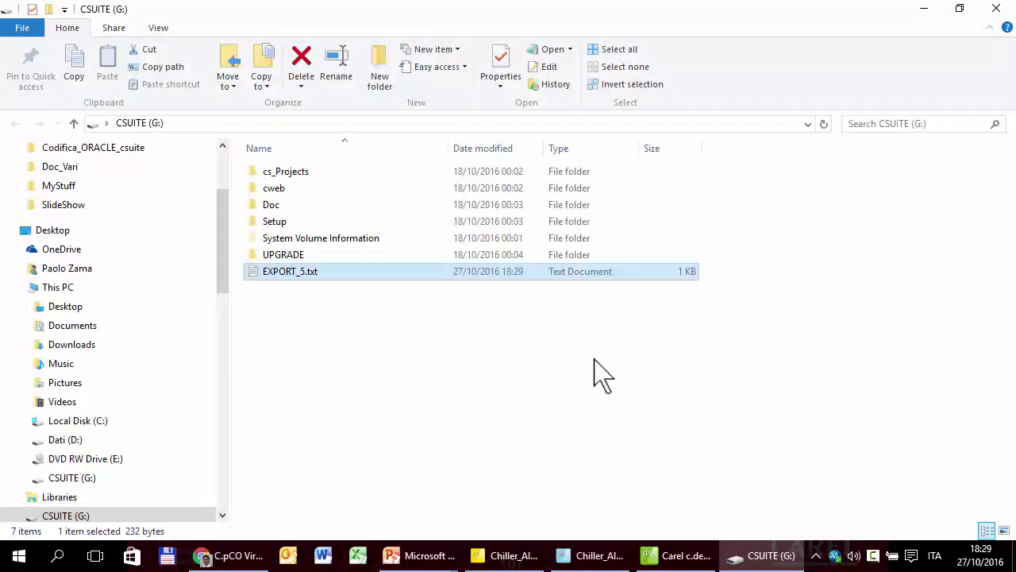
- Safely eject the CSUITE (G:) mass storage drive from the computer
left_click(470, 337)
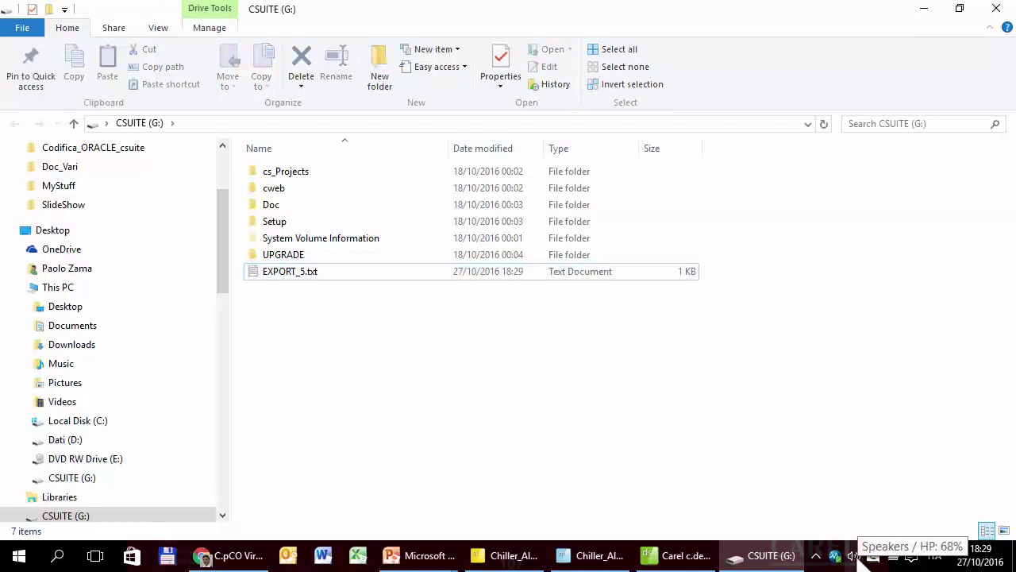
left_click(816, 555)
left_click(808, 536)
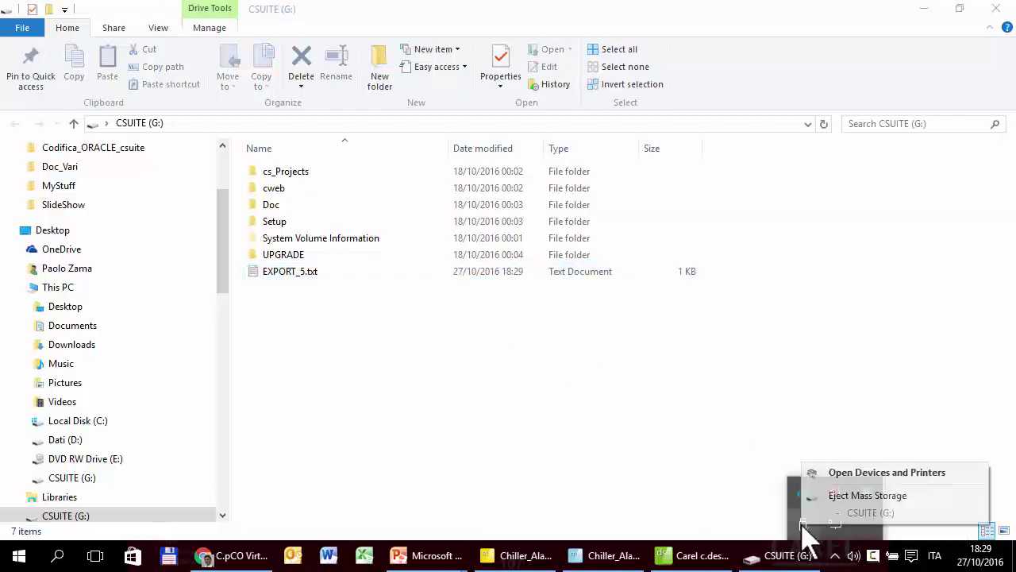
left_click(826, 496)
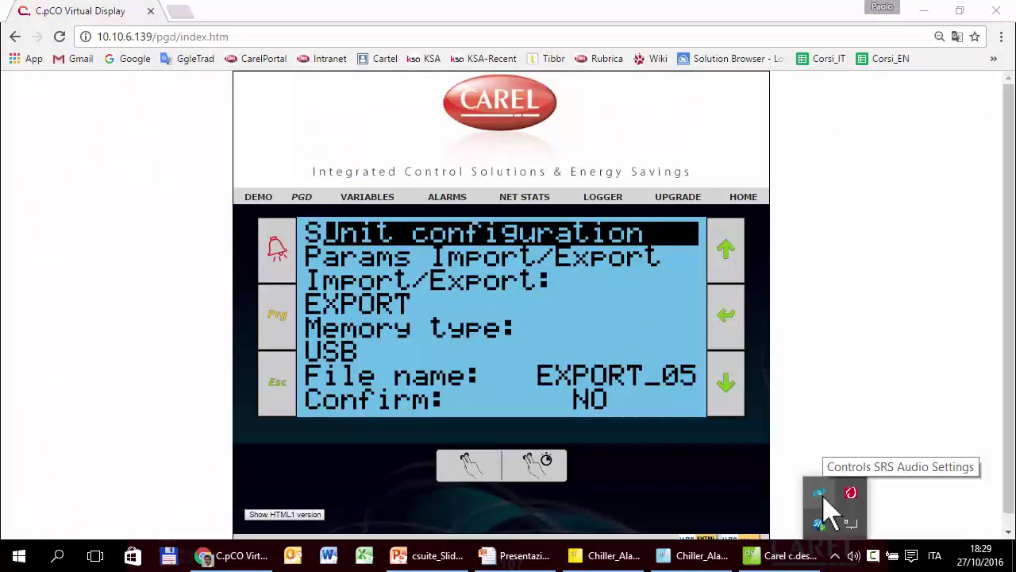
- Import the parameters from USB file EXPORT_05 on the controller's Params Import/Export page, setting Confirm to YES
left_click(729, 316)
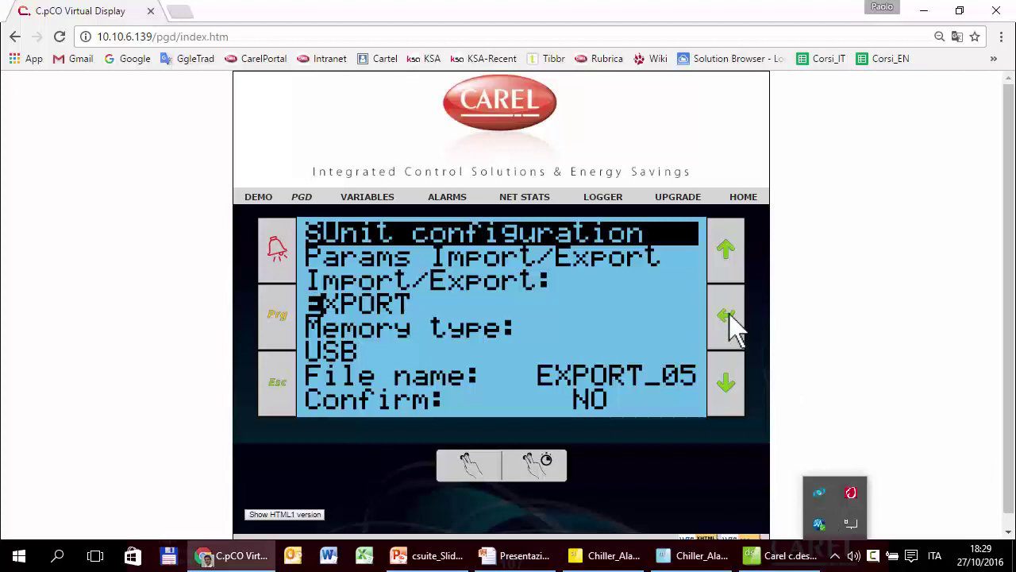
left_click(724, 267)
left_click(729, 316)
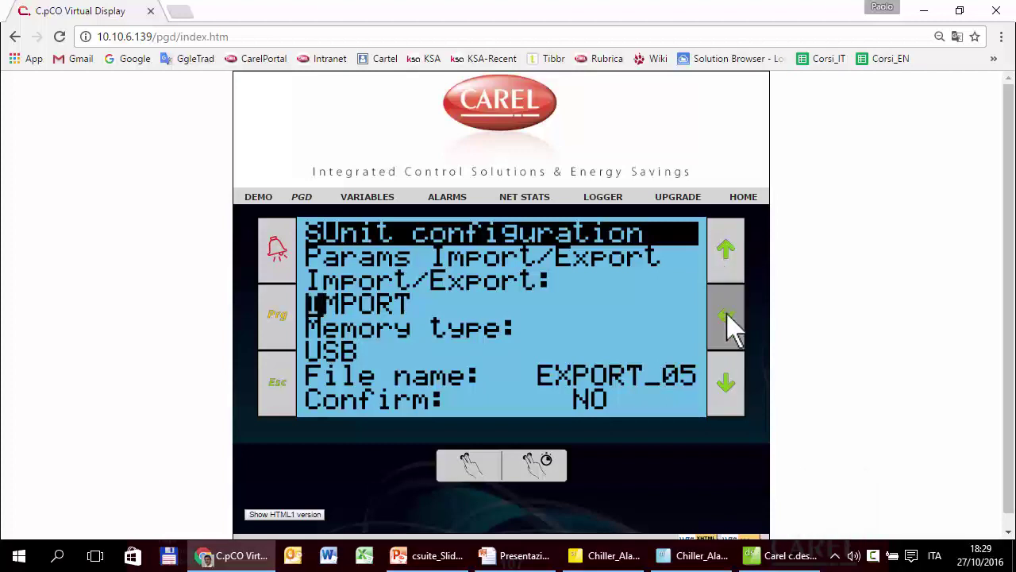
left_click(726, 315)
left_click(726, 315)
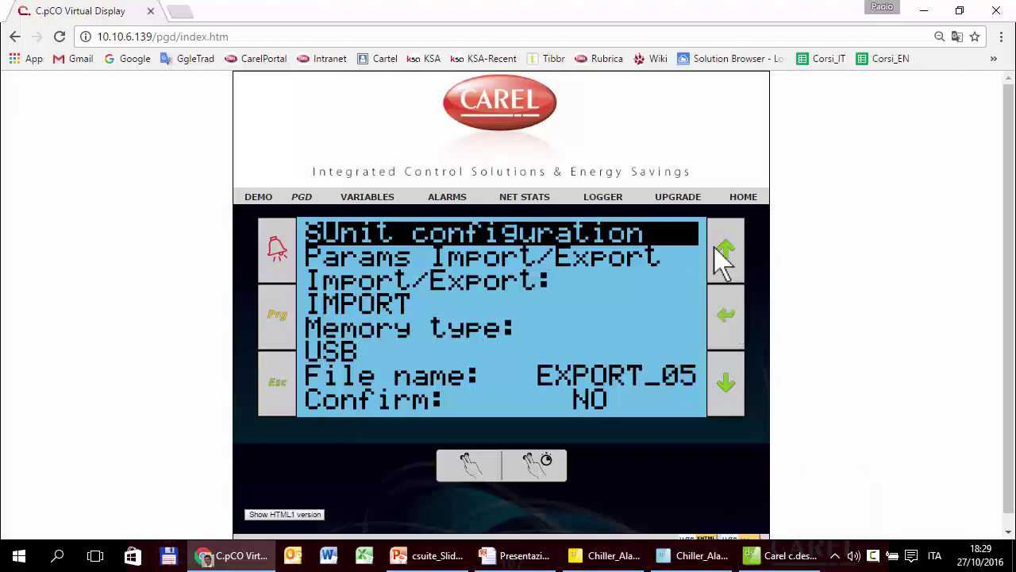
left_click(726, 322)
left_click(719, 266)
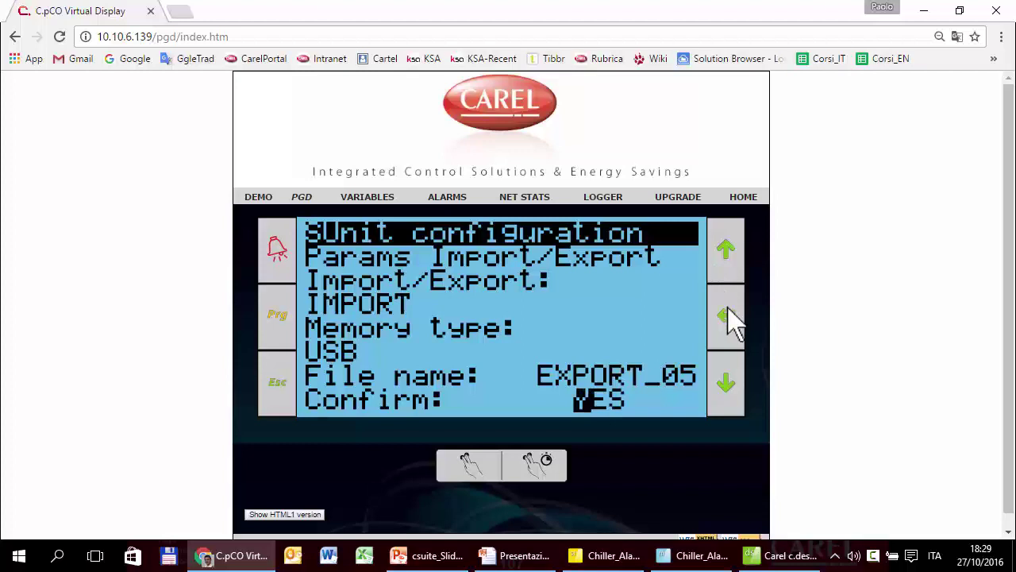
left_click(728, 318)
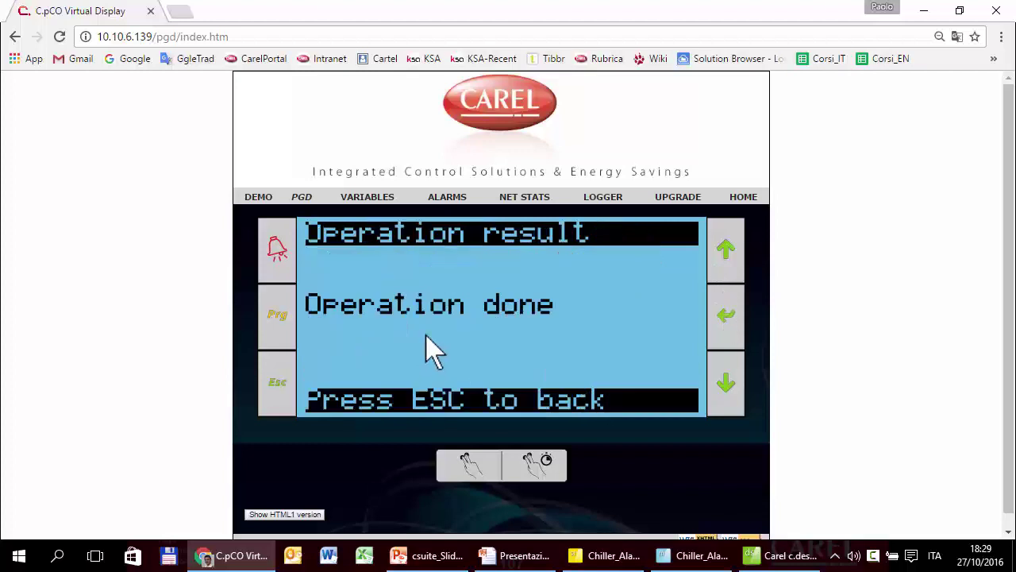
- Leave the operation result, check the setpoint and differential on the Set screen, and go to the main menu
left_click(284, 390)
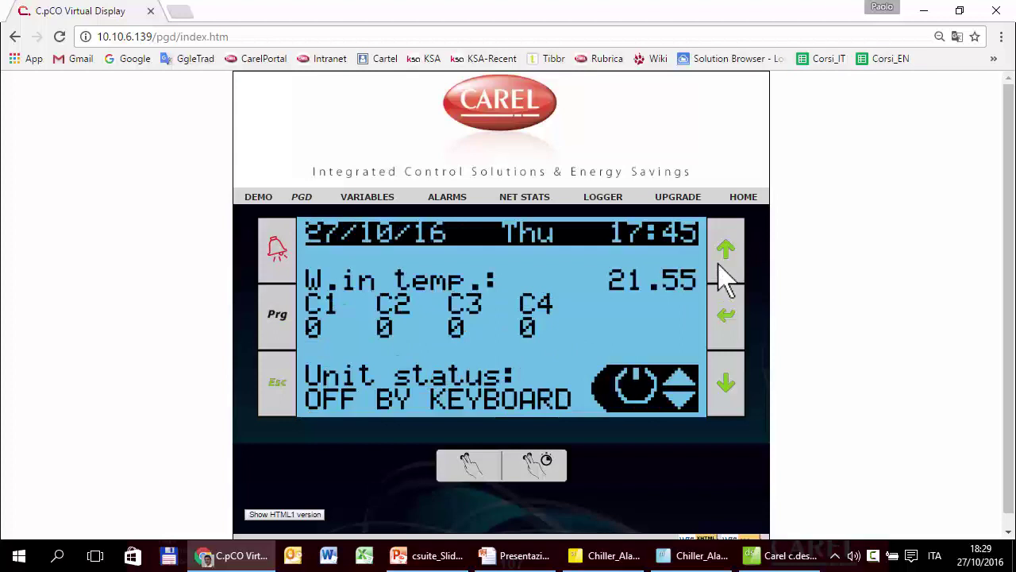
left_click(727, 317)
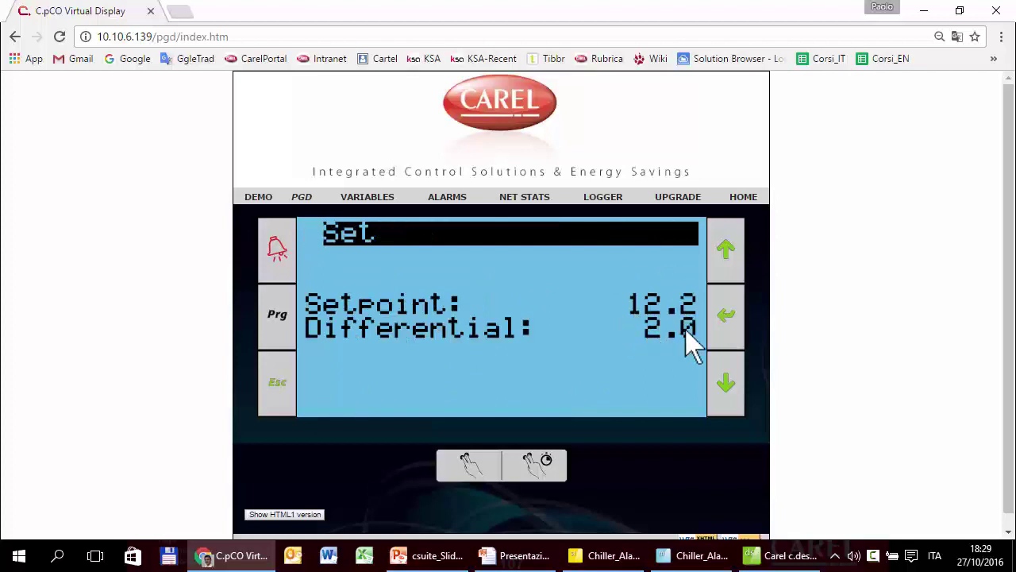
left_click(286, 334)
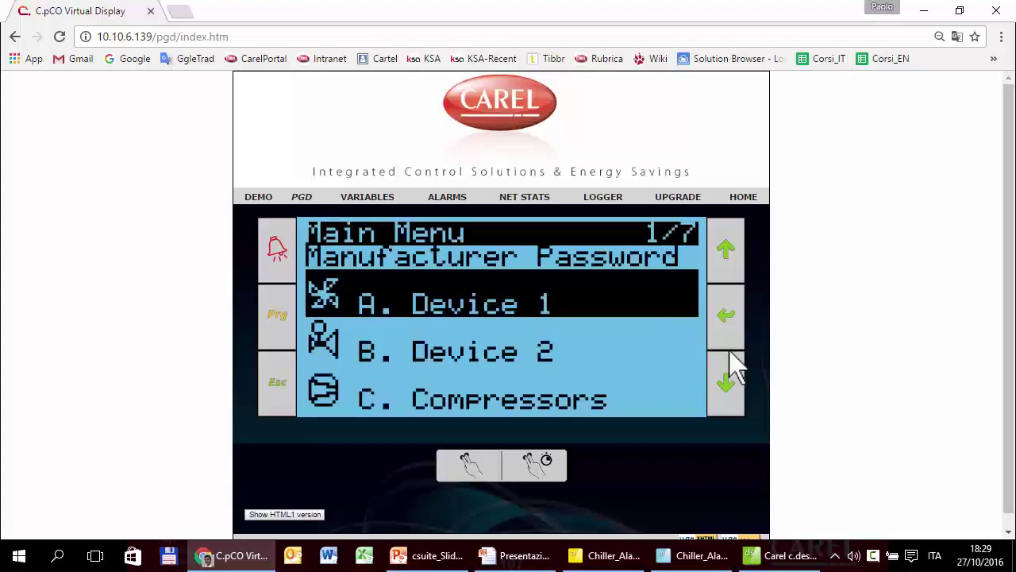
- Open Unit Config and set the memory type for the parameter import to INTERNAL FLASH MEMORY
left_click(732, 383)
left_click(732, 383)
left_click(731, 373)
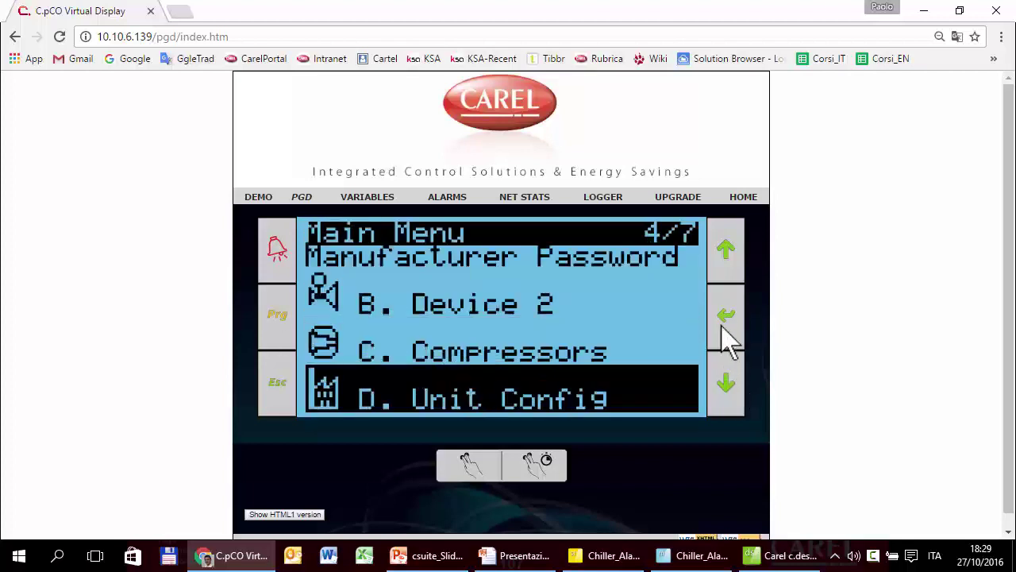
left_click(722, 327)
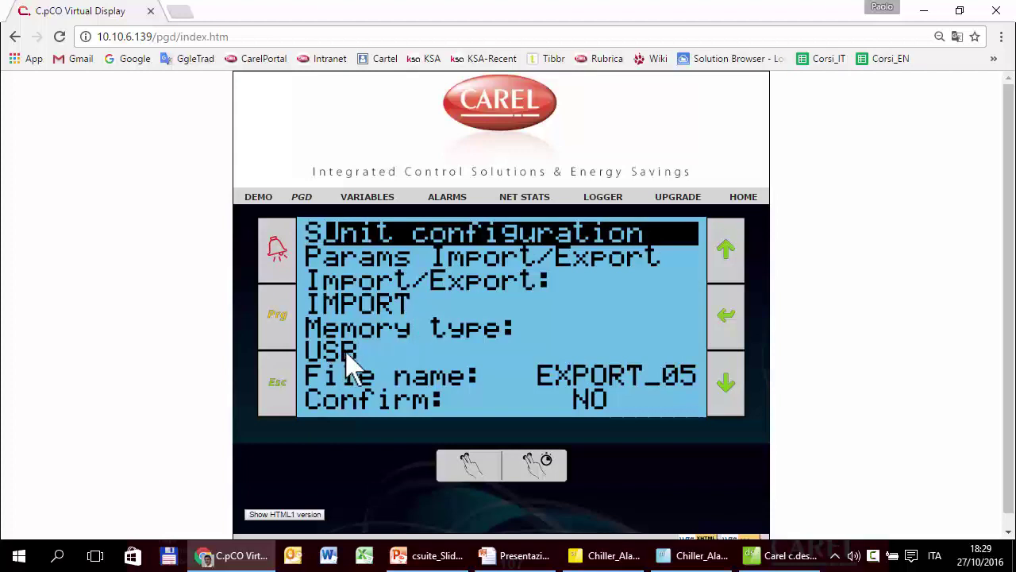
left_click(731, 317)
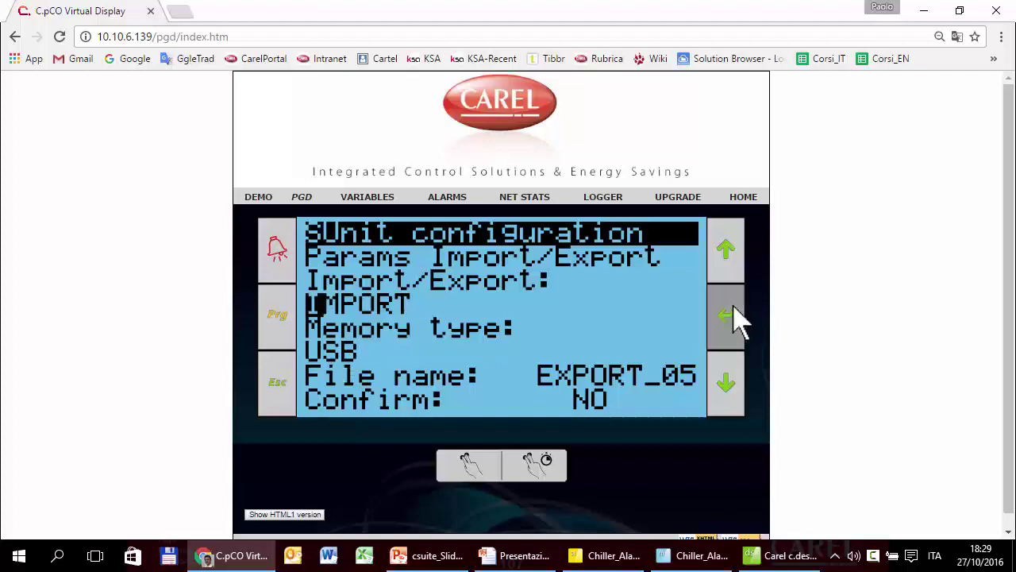
left_click(734, 320)
left_click(729, 273)
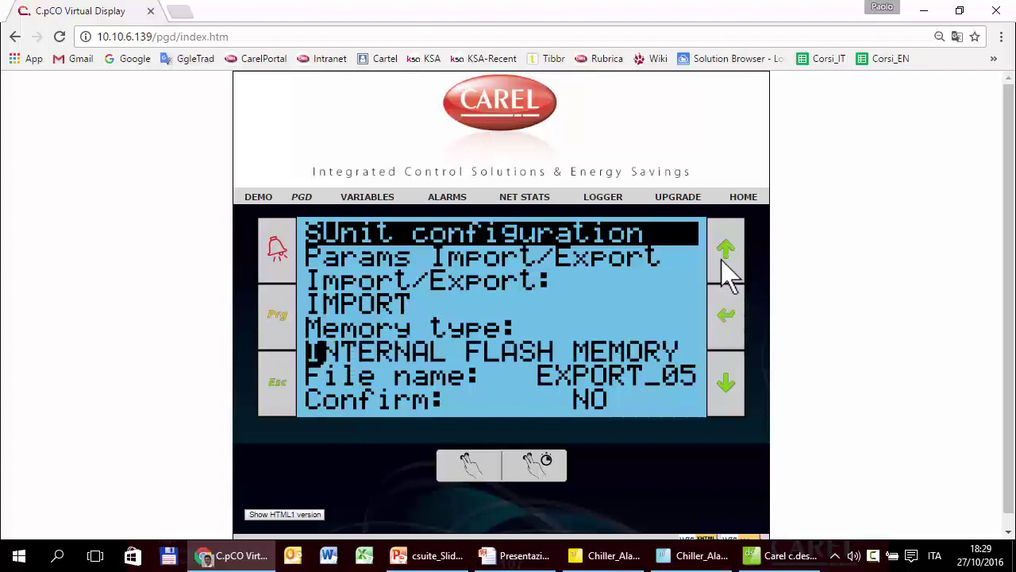
- Set the import file name to EXPORT_09 and confirm the parameter import
left_click(721, 320)
left_click(722, 278)
left_click(729, 277)
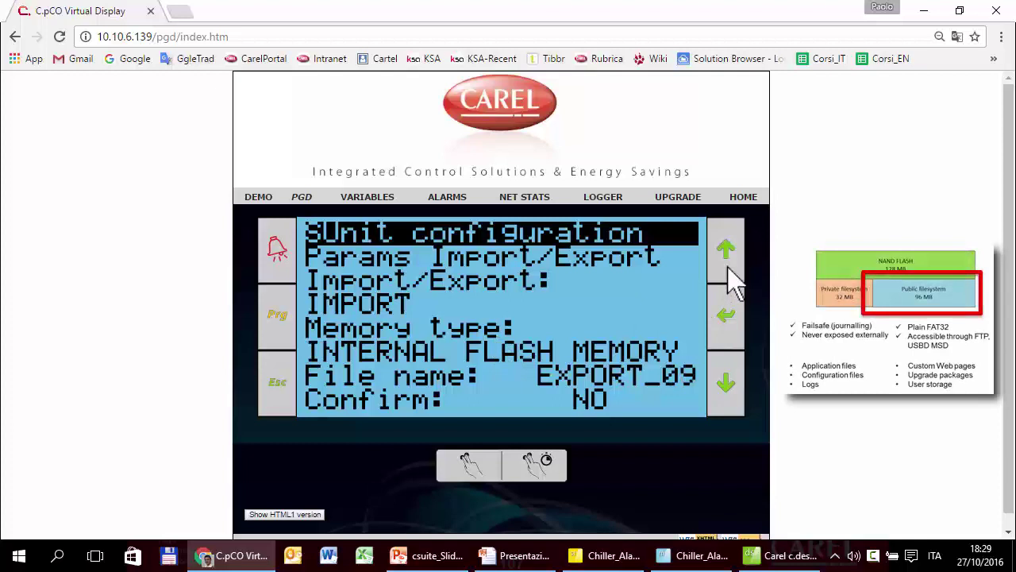
left_click(724, 319)
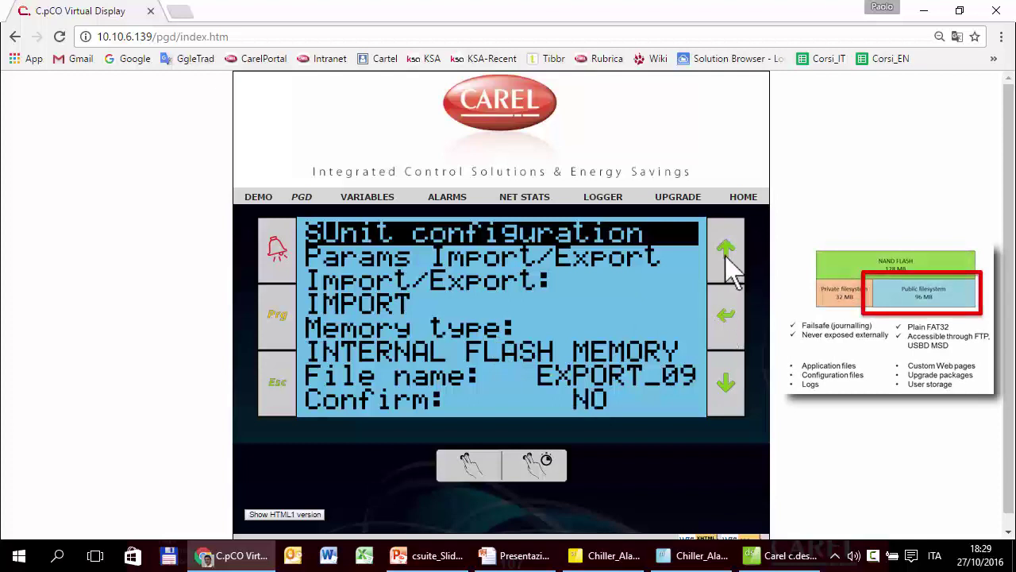
left_click(726, 267)
left_click(733, 332)
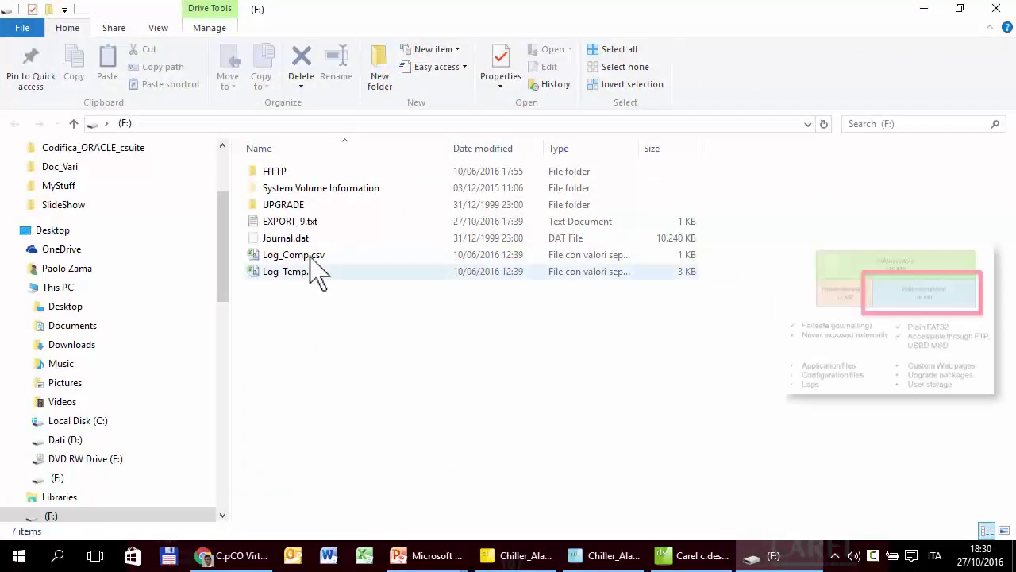
- Open EXPORT_9.txt on drive F: and examine its PB_Temp and SetP_Temp values
left_click(282, 225)
double_click(288, 223)
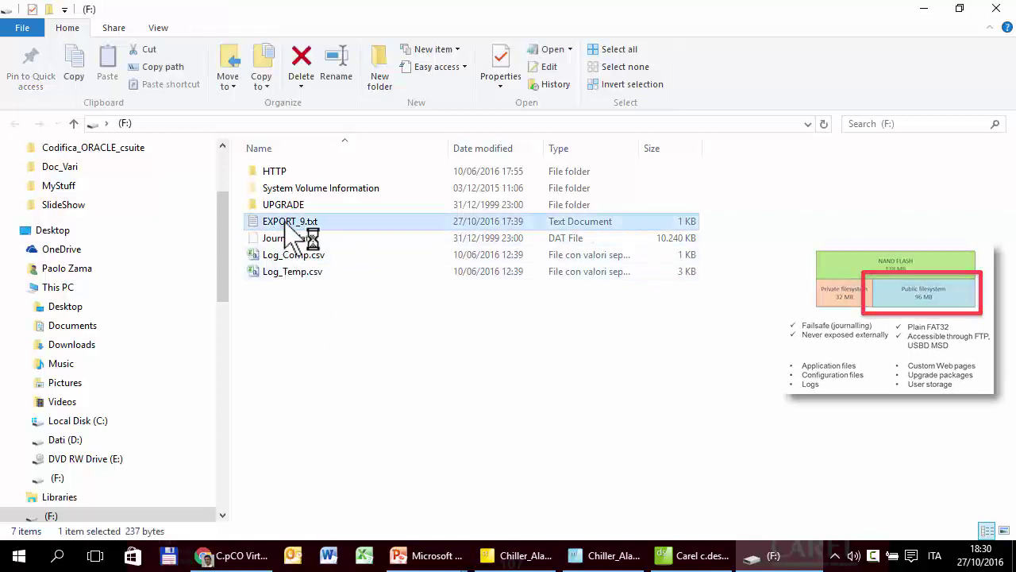
left_click_drag(173, 156, 297, 180)
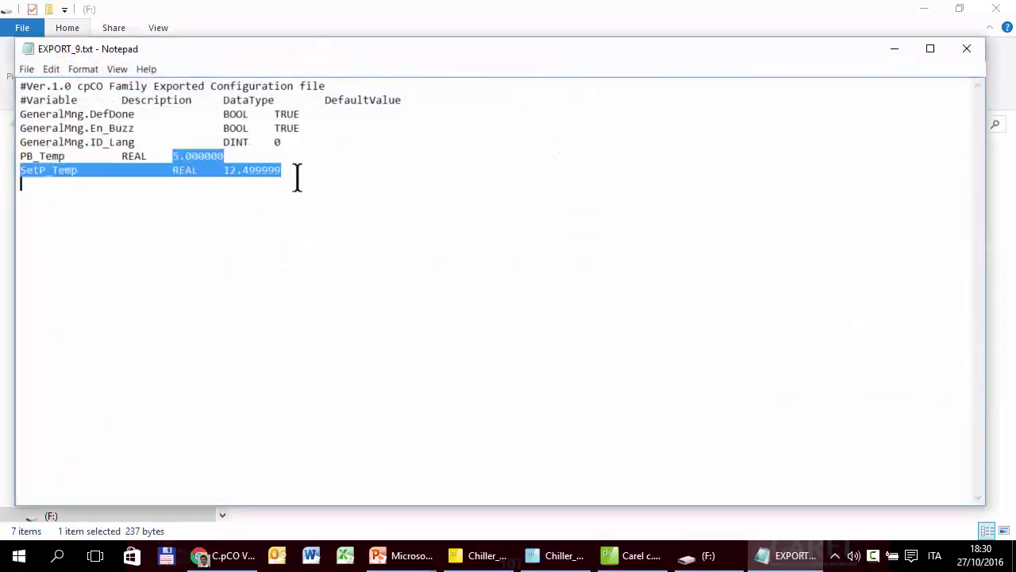